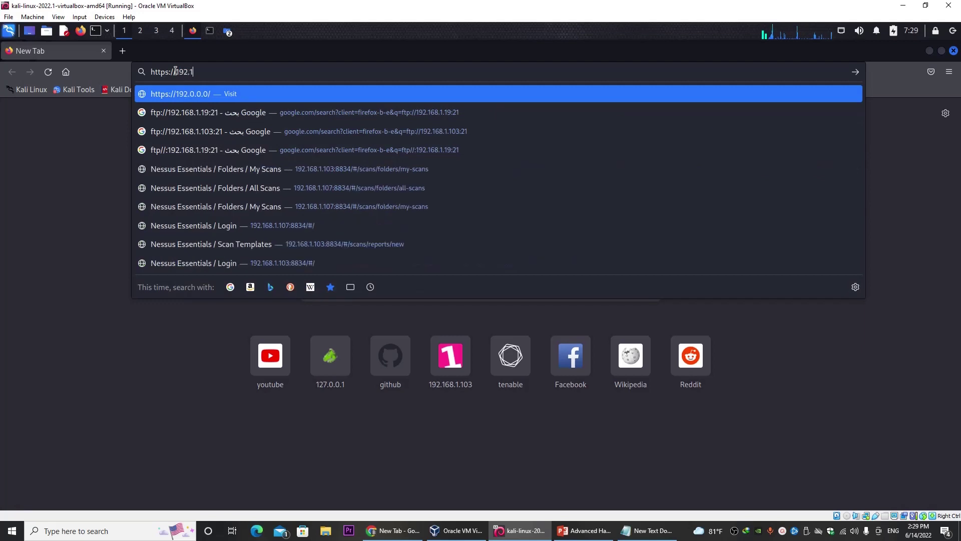
type(".1.107")
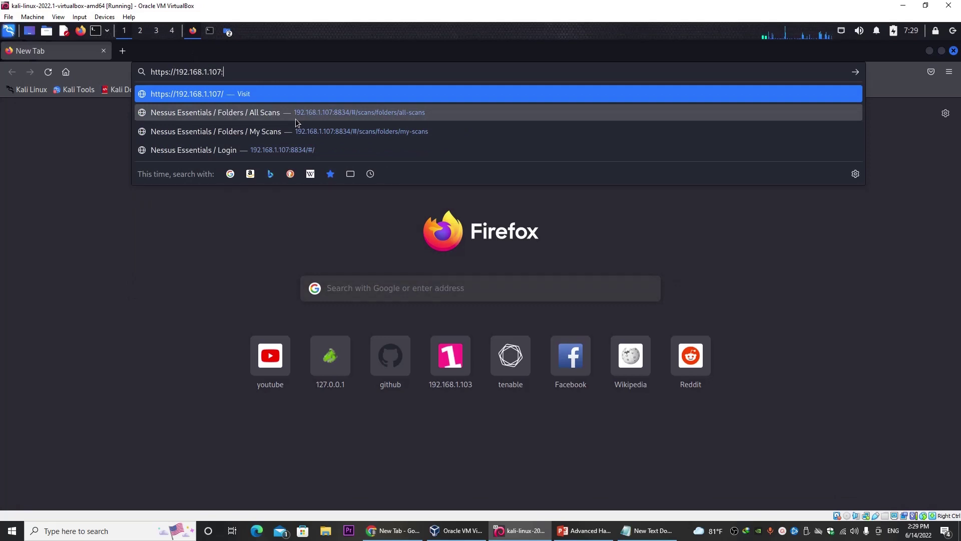
type(":")
left_click(207, 30)
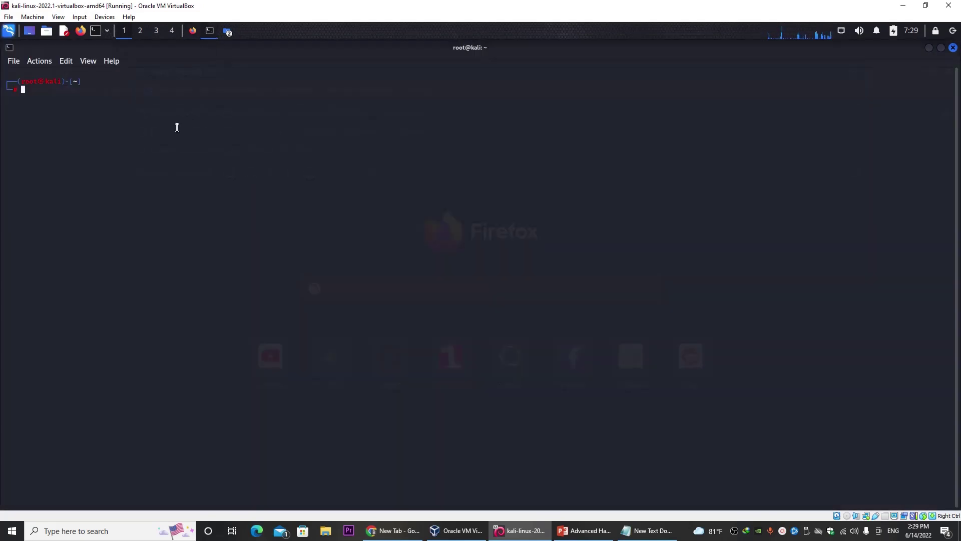
type("ifconfig")
key("Return")
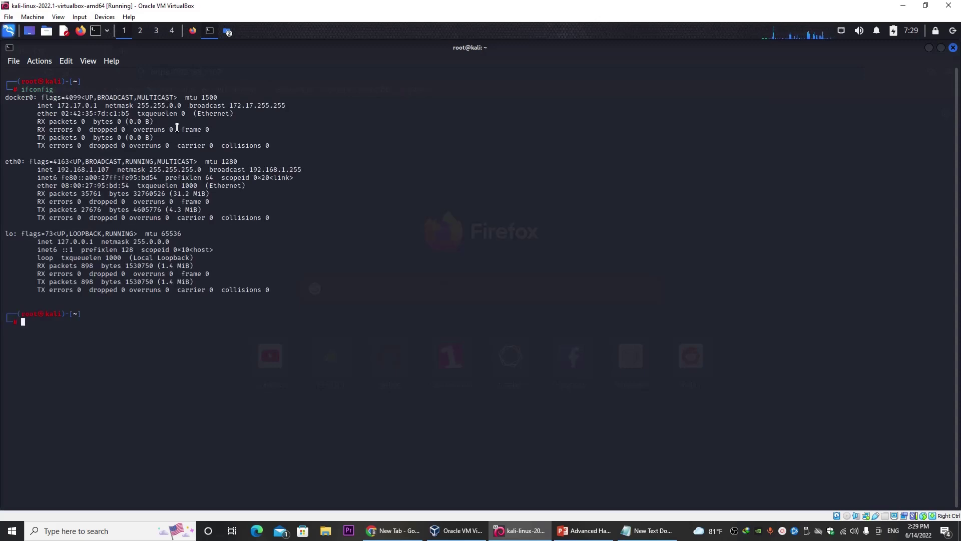
left_click(952, 48)
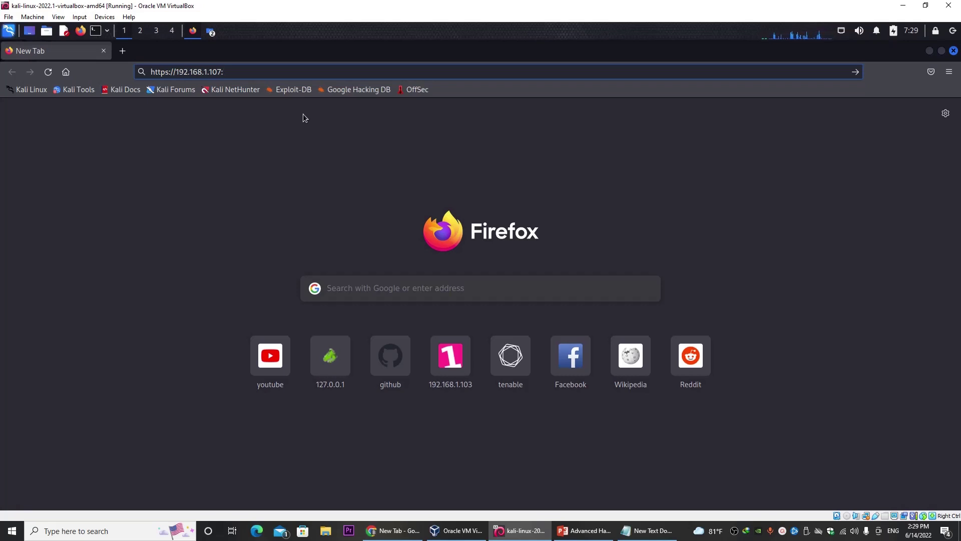
type("8834")
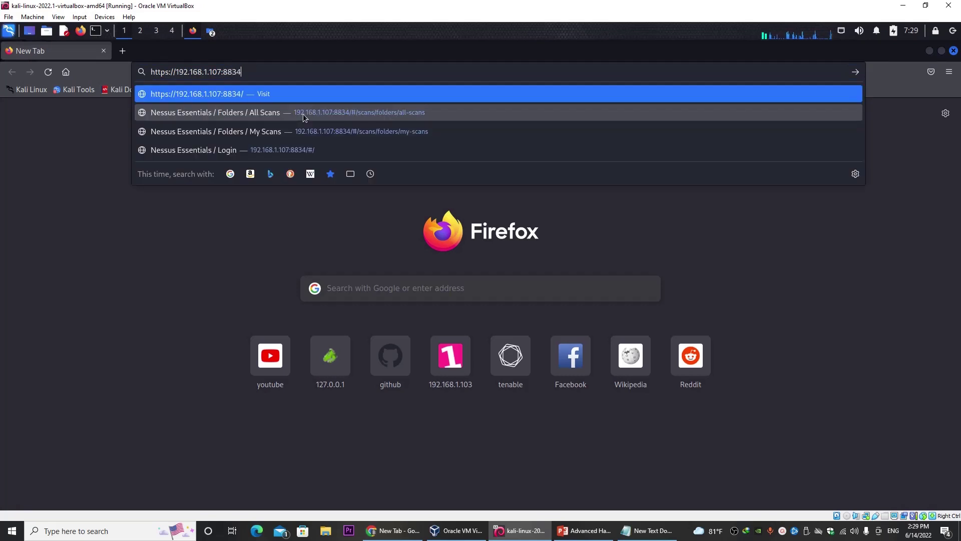
key("Return")
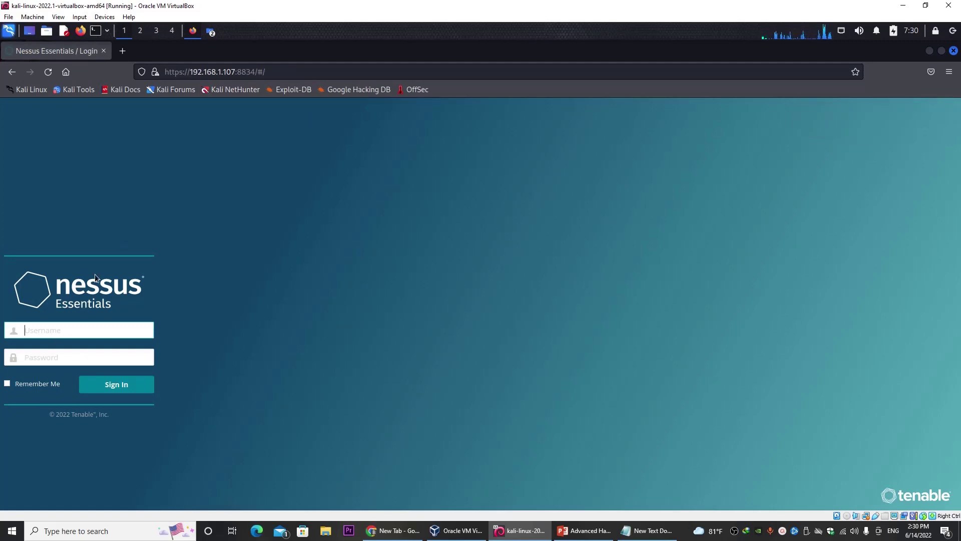
Sign in to Nessus Essentials with the account username and password, and save the login in the browser
left_click(145, 239)
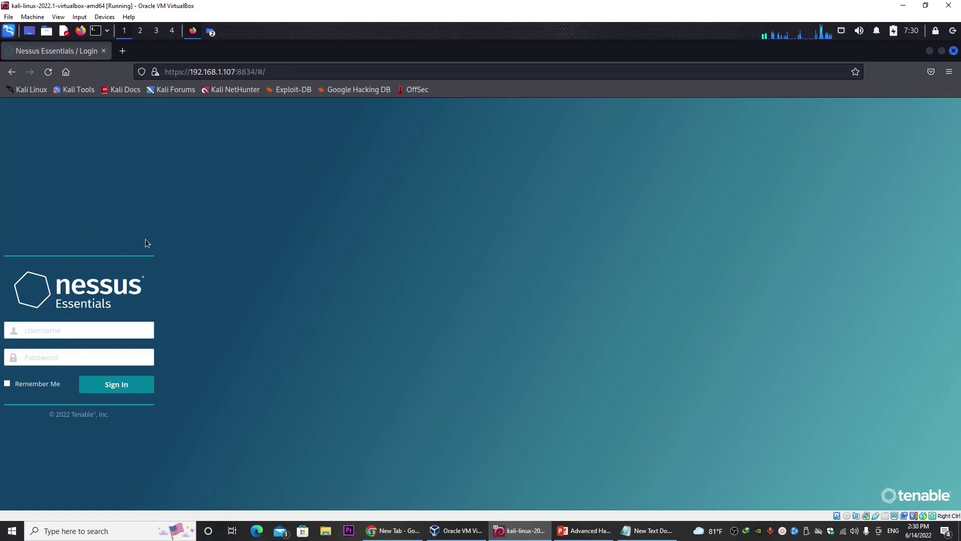
left_click(42, 328)
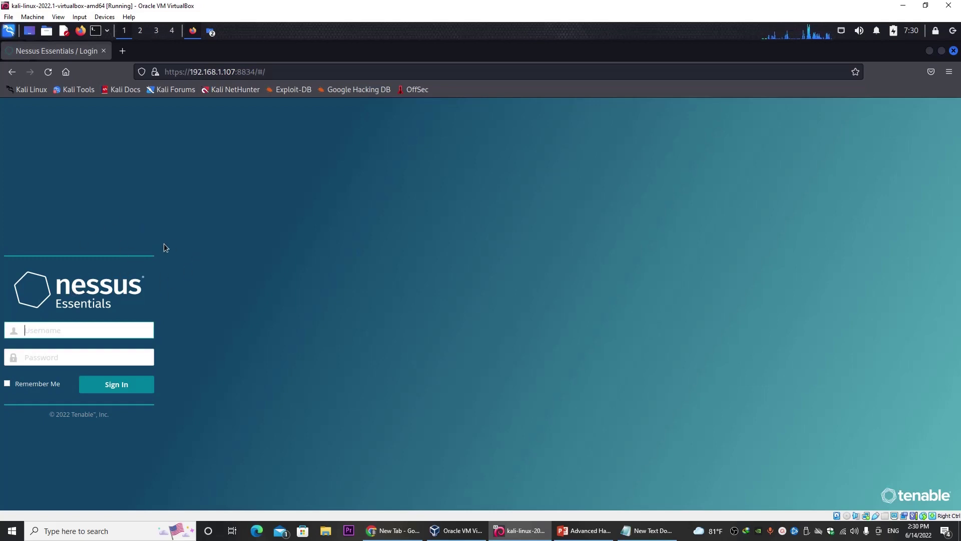
left_click(39, 331)
type("pro")
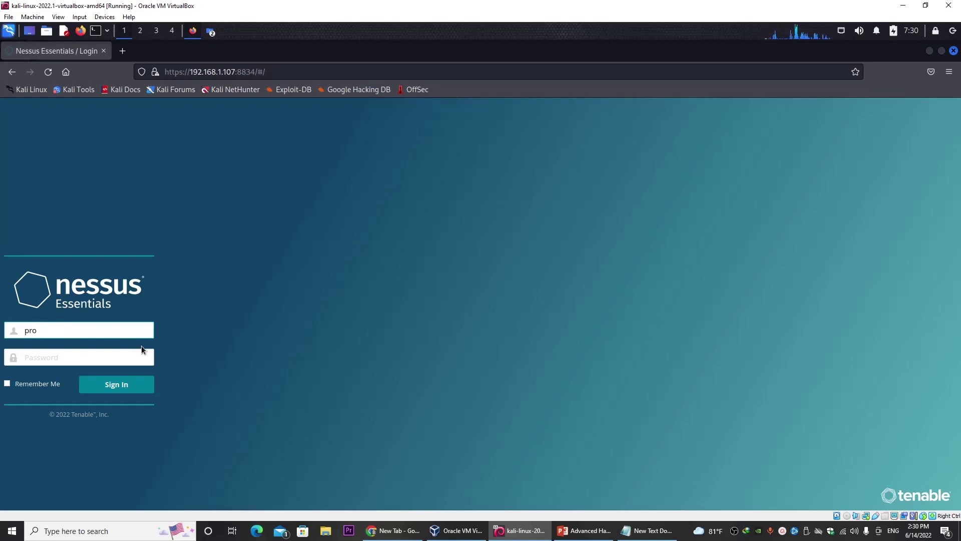
type("gragamer")
left_click(114, 360)
type("******")
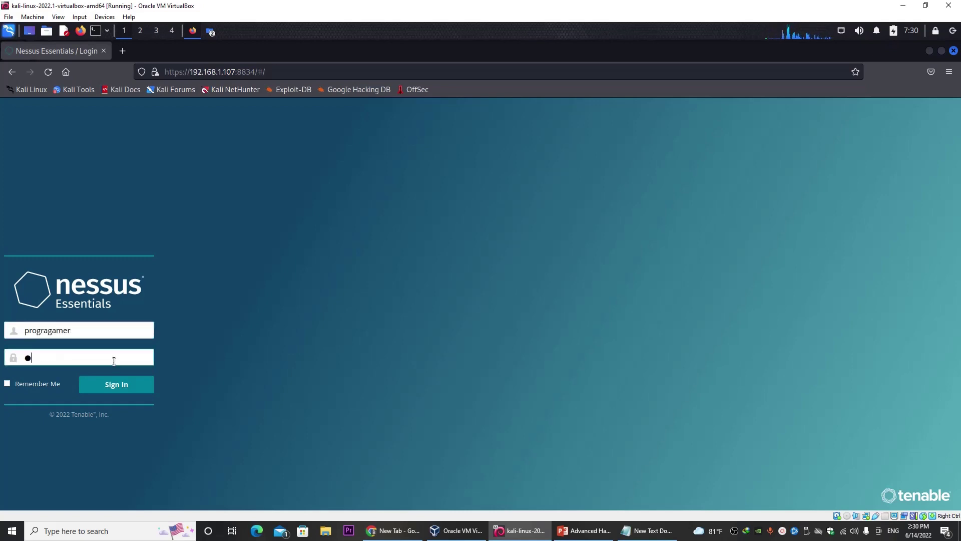
key("Return")
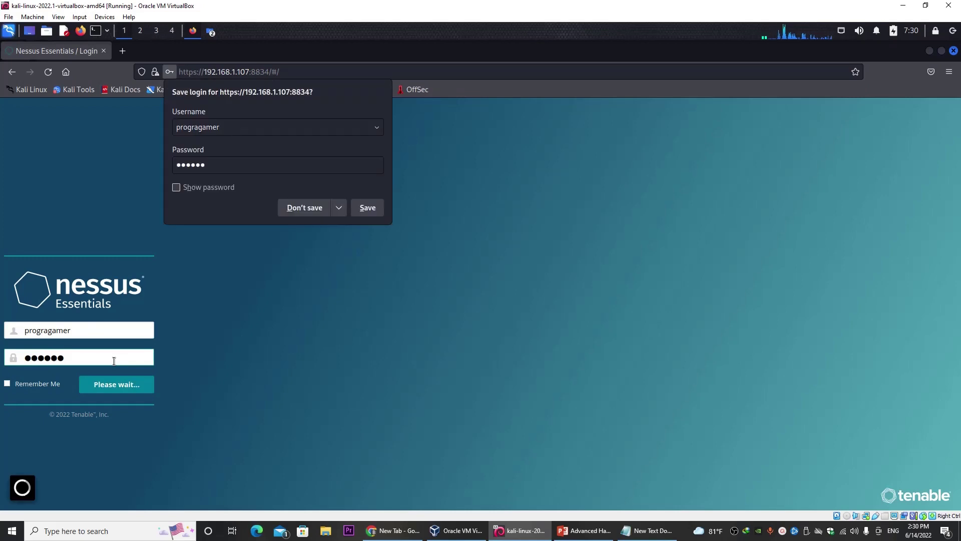
left_click(364, 208)
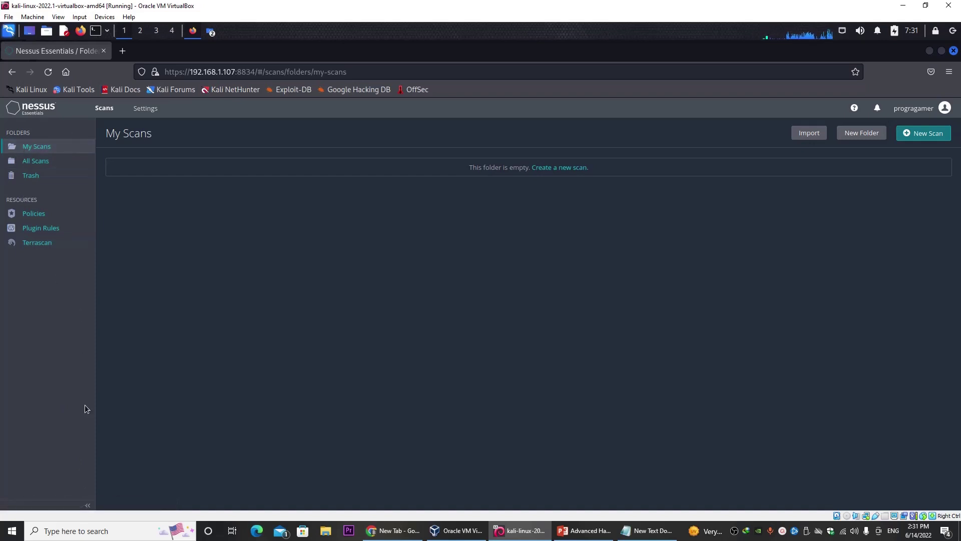
Look through the scan folders and the Policies and Plugin Rules pages, returning to My Scans
left_click(90, 505)
left_click(13, 505)
left_click(36, 160)
left_click(36, 146)
left_click(35, 161)
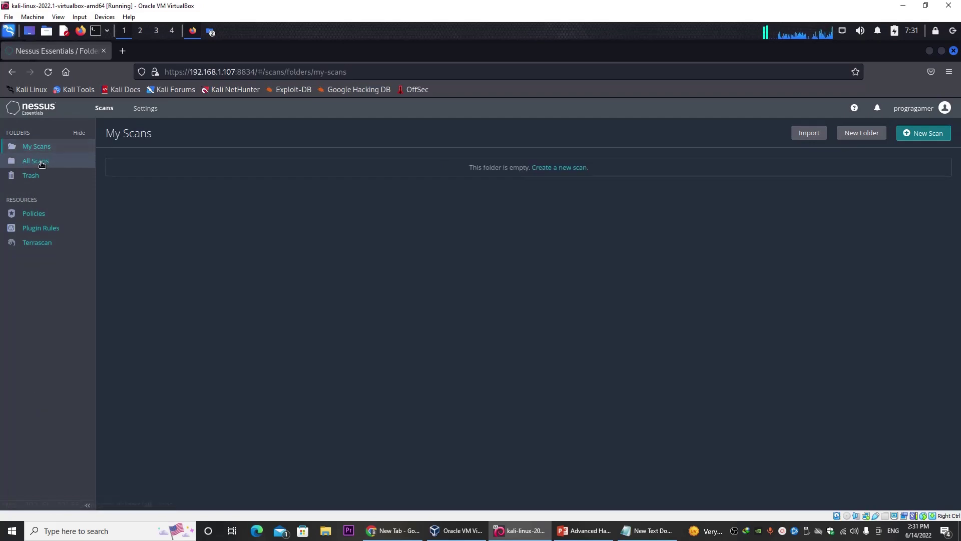
left_click(31, 176)
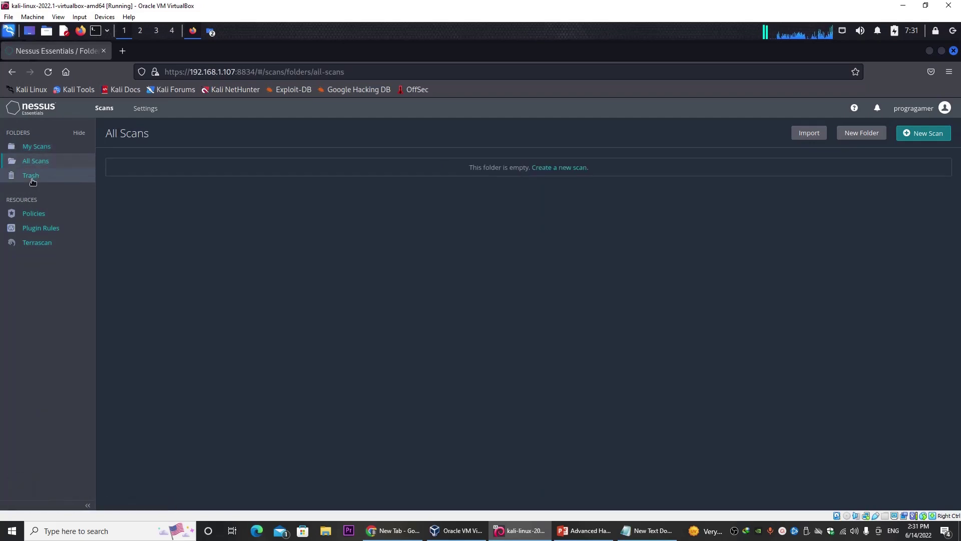
left_click(42, 228)
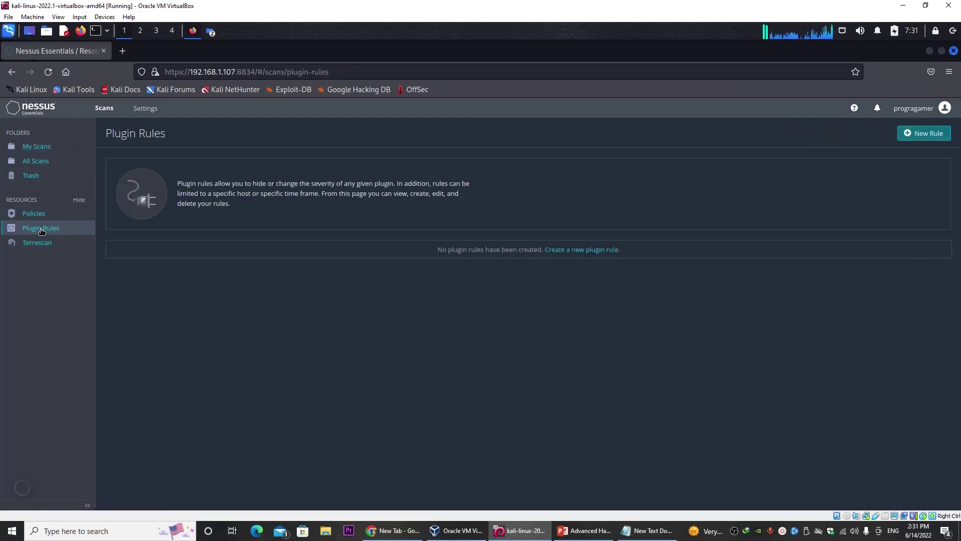
left_click(34, 215)
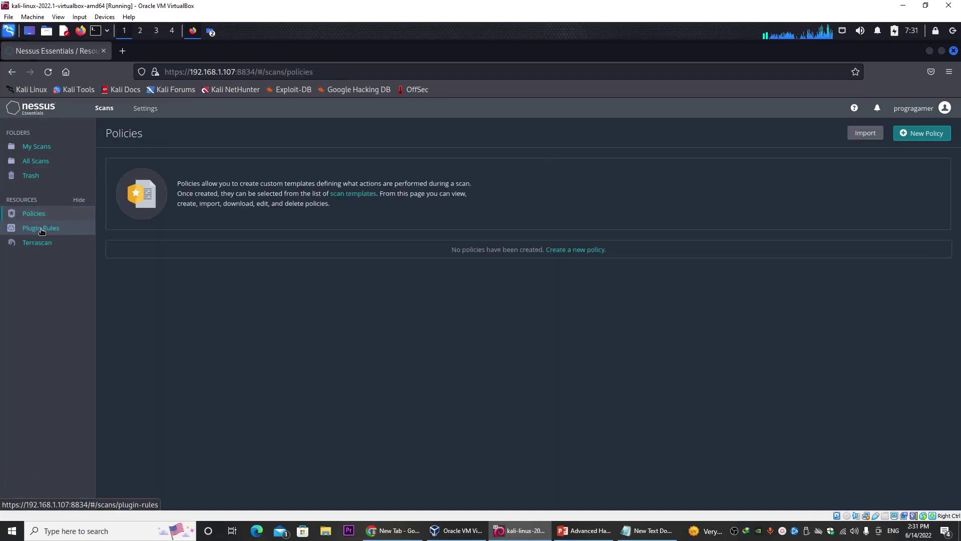
left_click(42, 229)
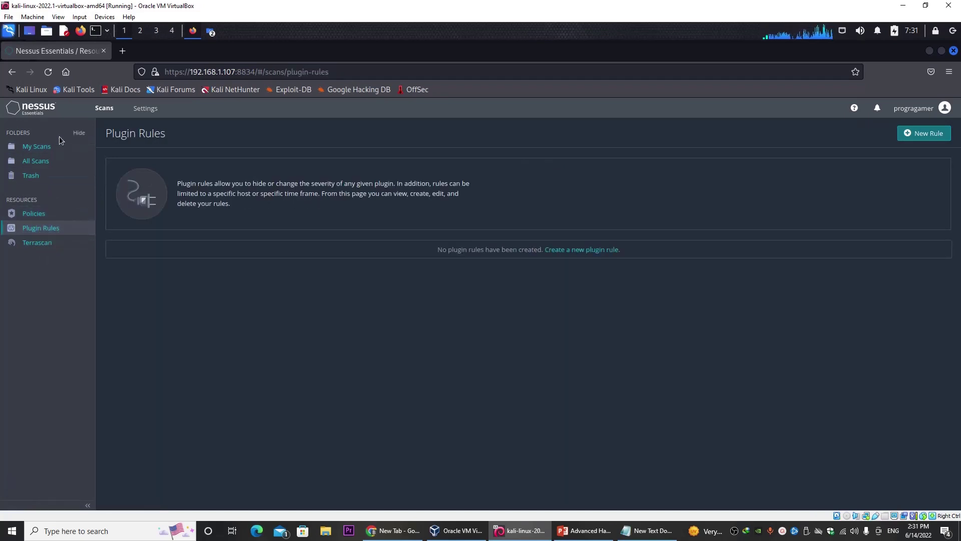
left_click(41, 145)
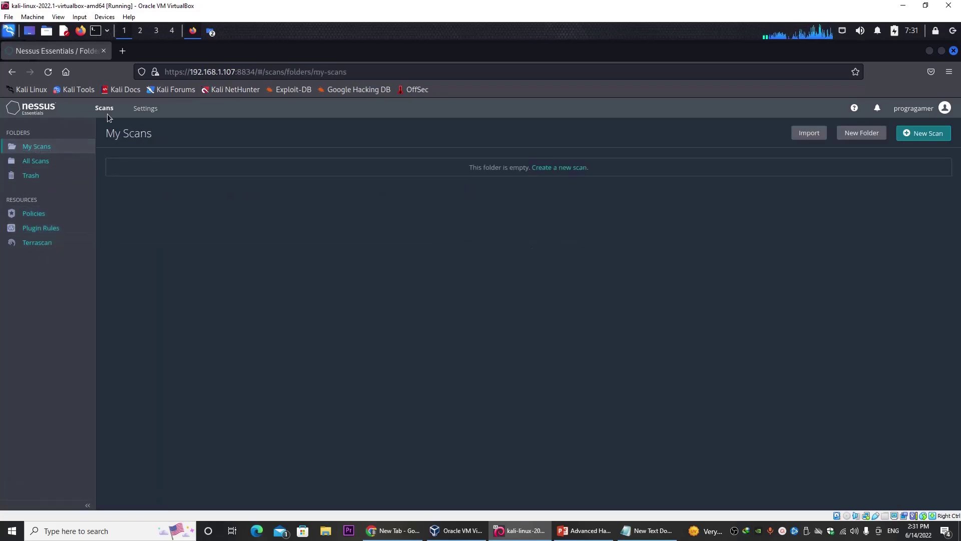
Examine the About settings, covering the overview, license utilization, software update and encryption password pages
left_click(152, 112)
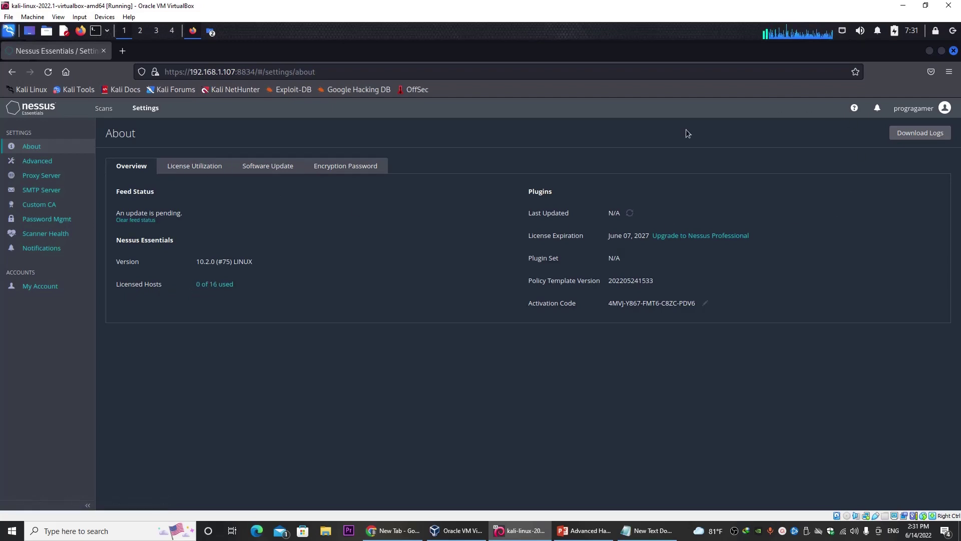
left_click(183, 175)
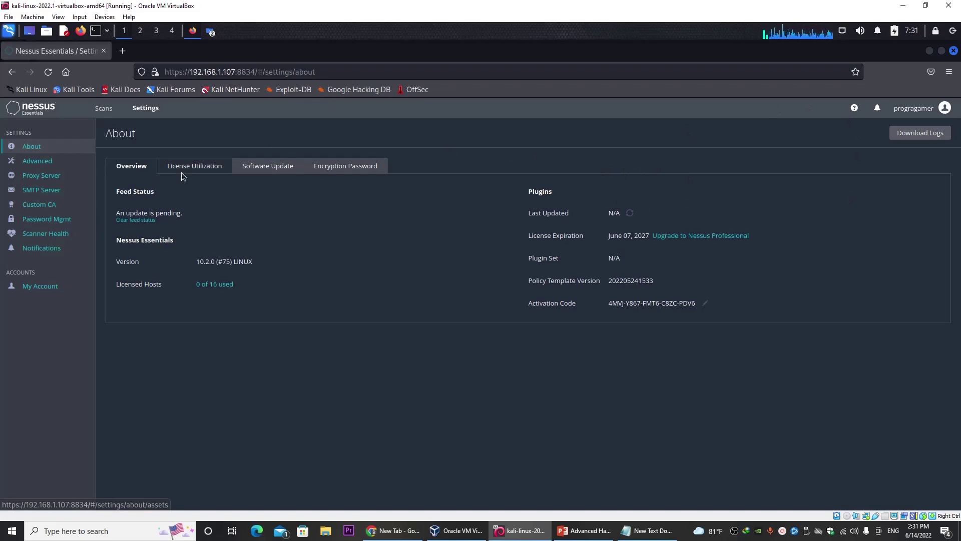
left_click(281, 166)
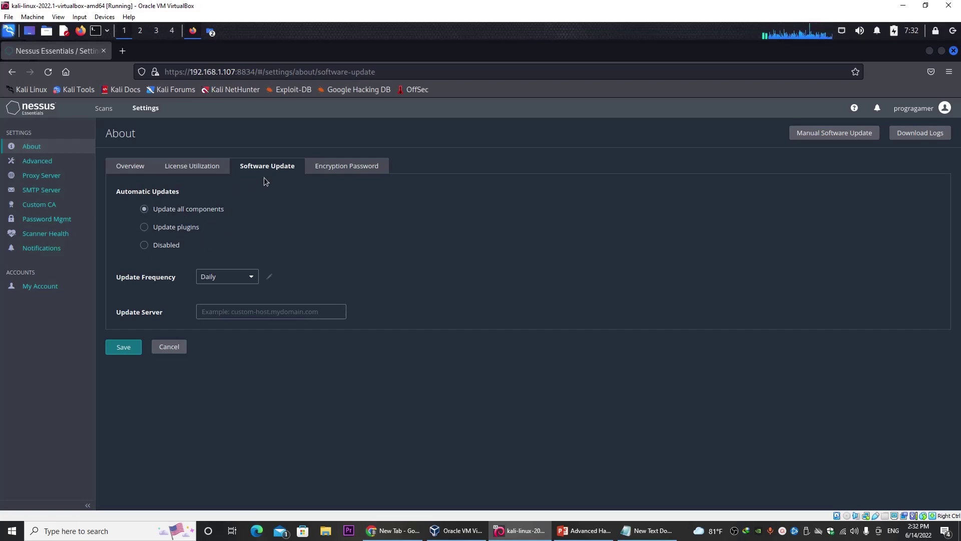
left_click(346, 167)
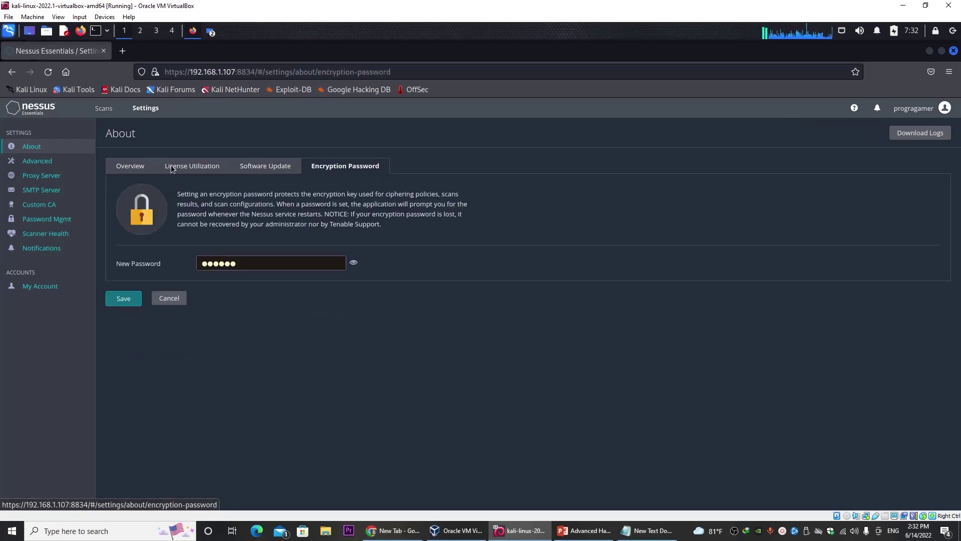
left_click(130, 174)
Review the User Interface options in the Advanced settings
left_click(38, 161)
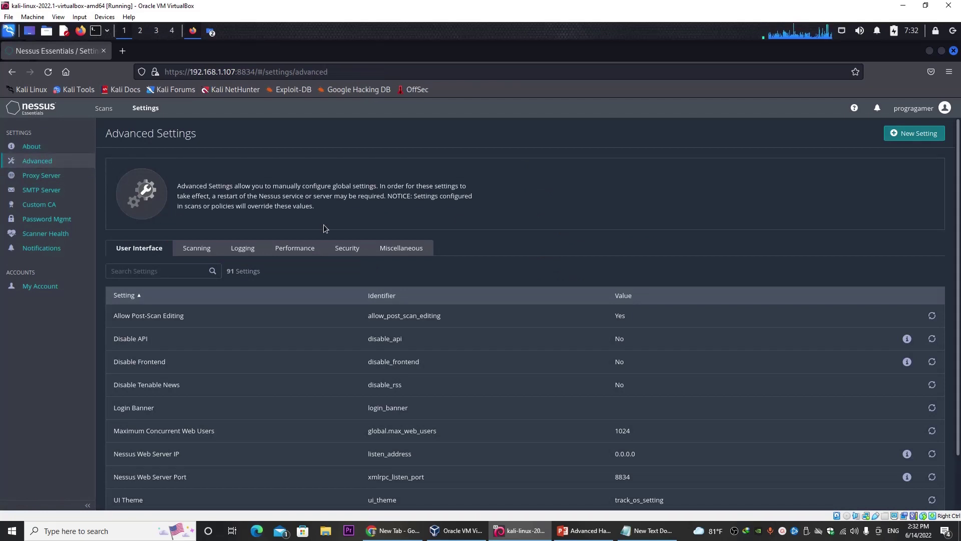
scroll(323, 224, "down", 2)
scroll(283, 226, "down", 1)
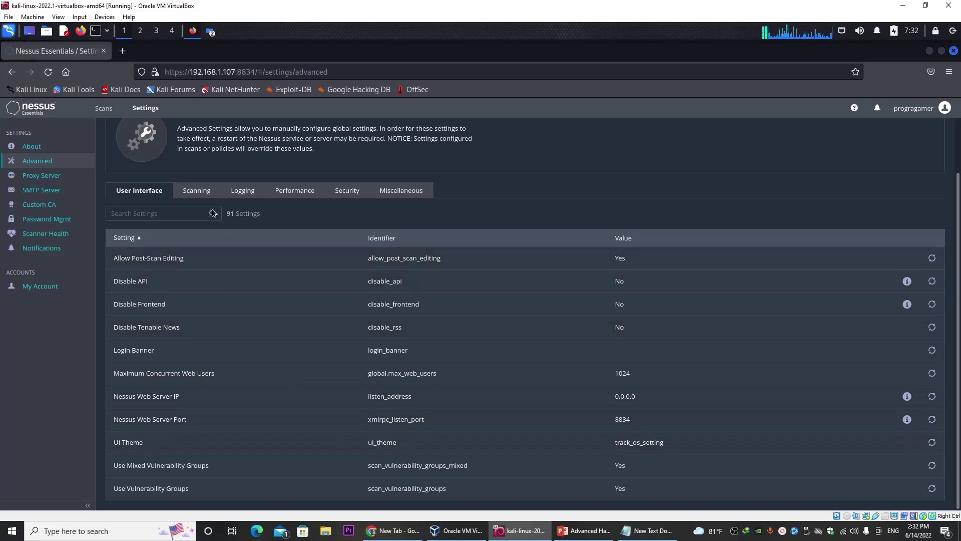
Review the Scanning options in the Advanced settings, opening the Port Range setting and closing it without changes
left_click(208, 195)
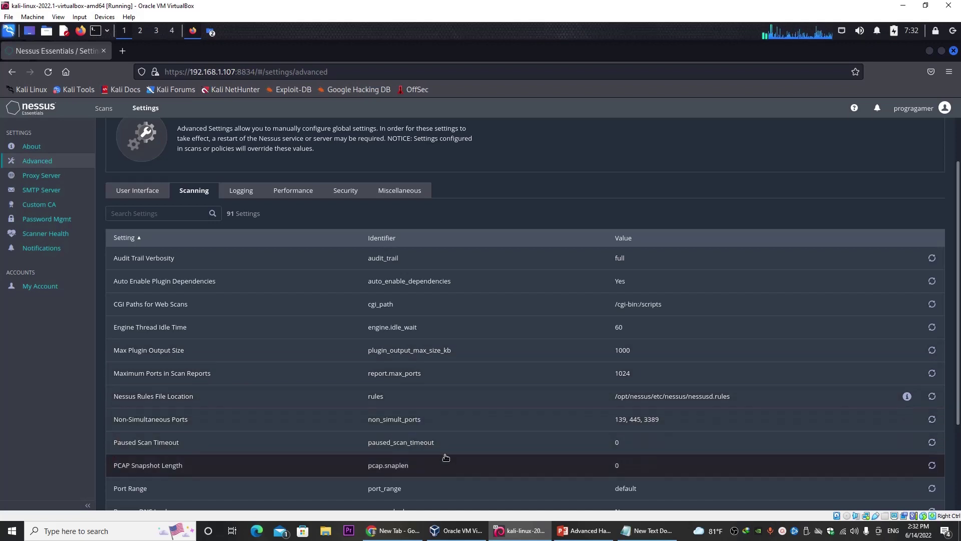
scroll(454, 460, "down", 2)
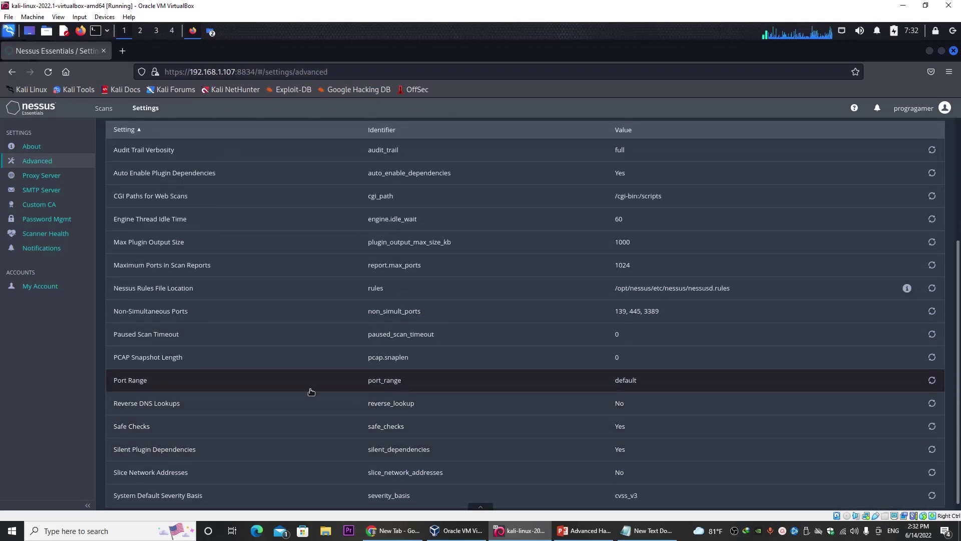
left_click(610, 382)
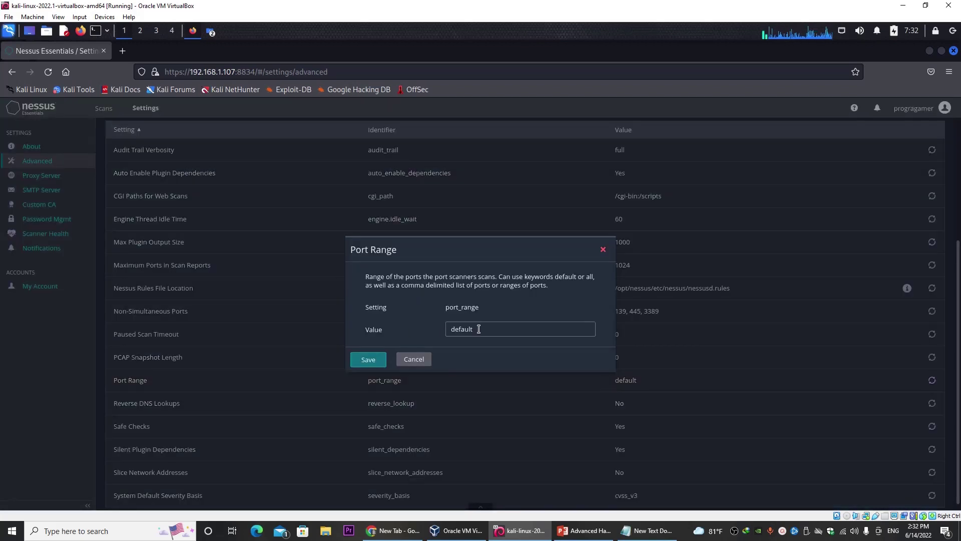
left_click(603, 250)
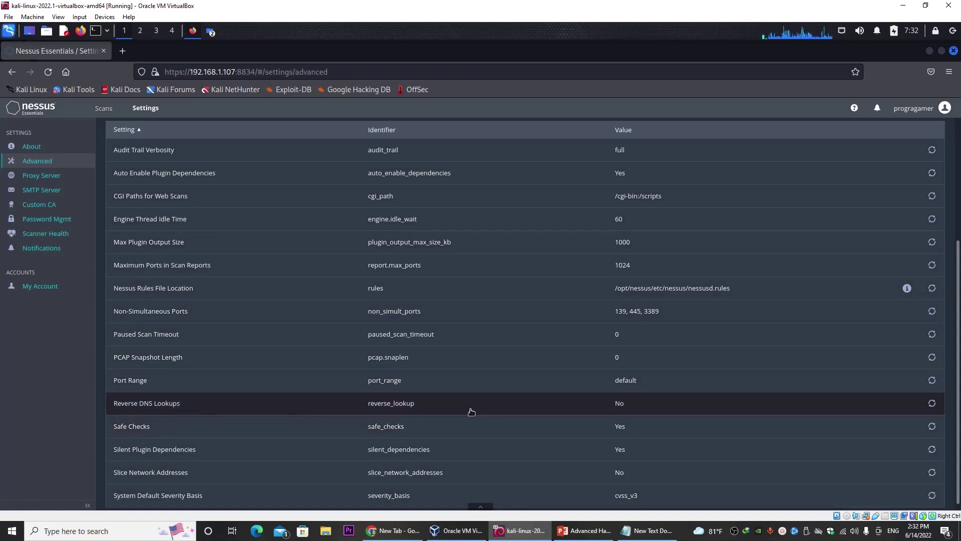
scroll(471, 412, "down", 1)
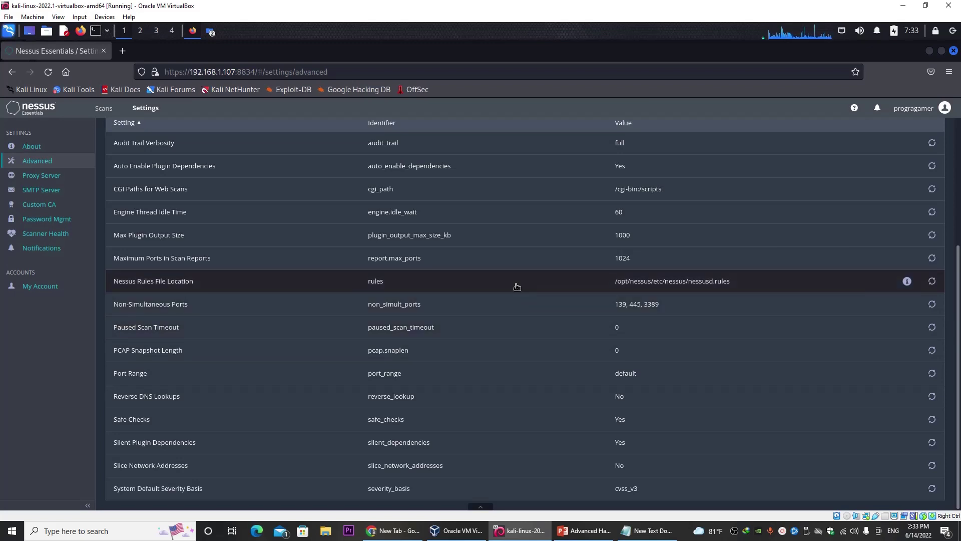
scroll(516, 286, "up", 2)
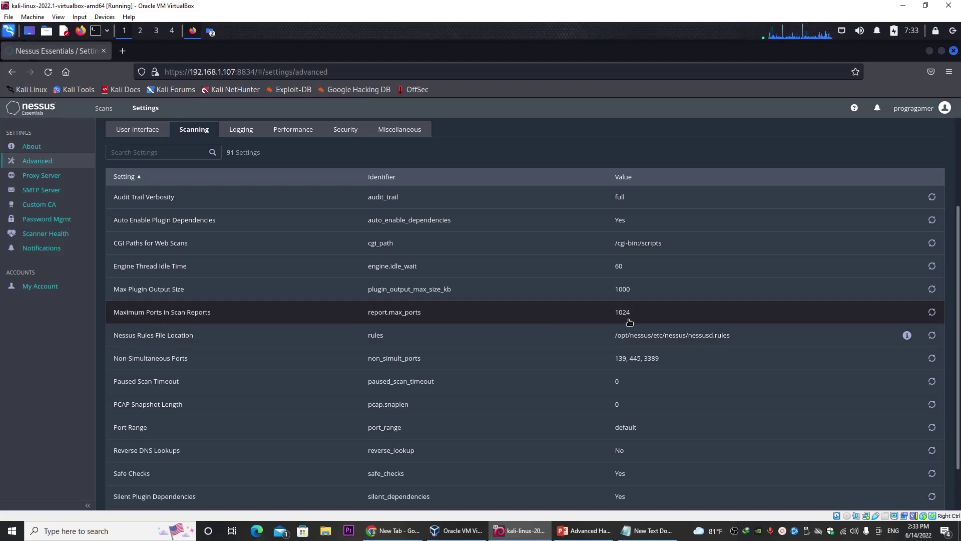
Review the Logging and Performance options in the Advanced settings
left_click(255, 131)
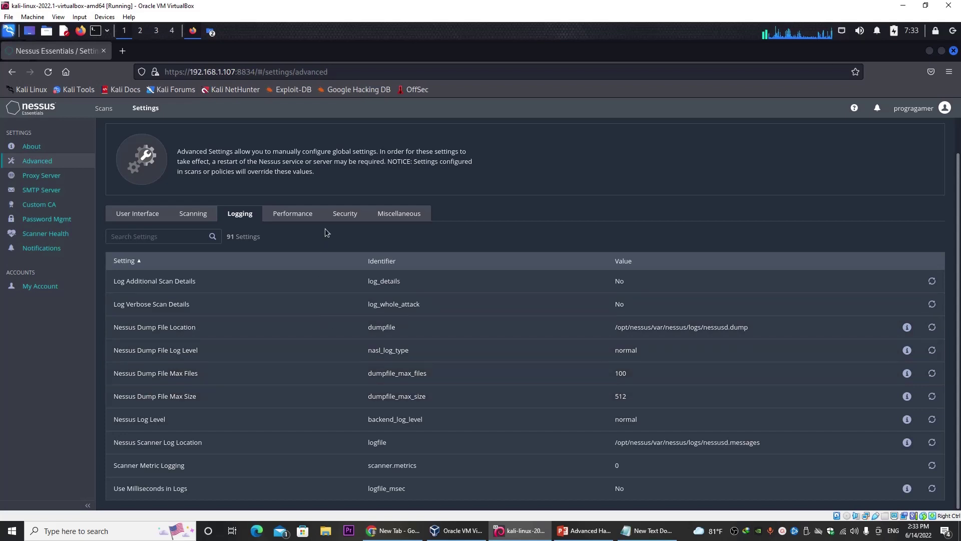
left_click(299, 216)
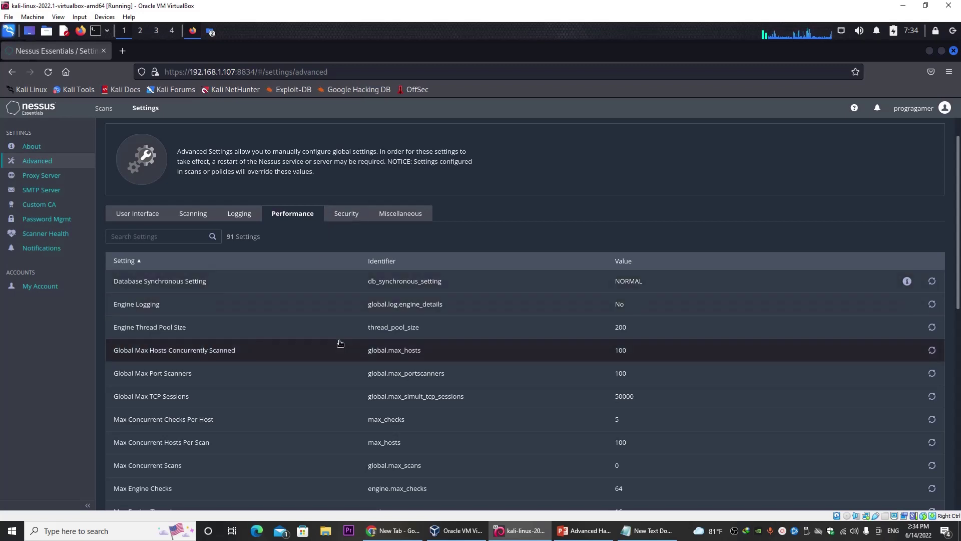
scroll(340, 343, "down", 3)
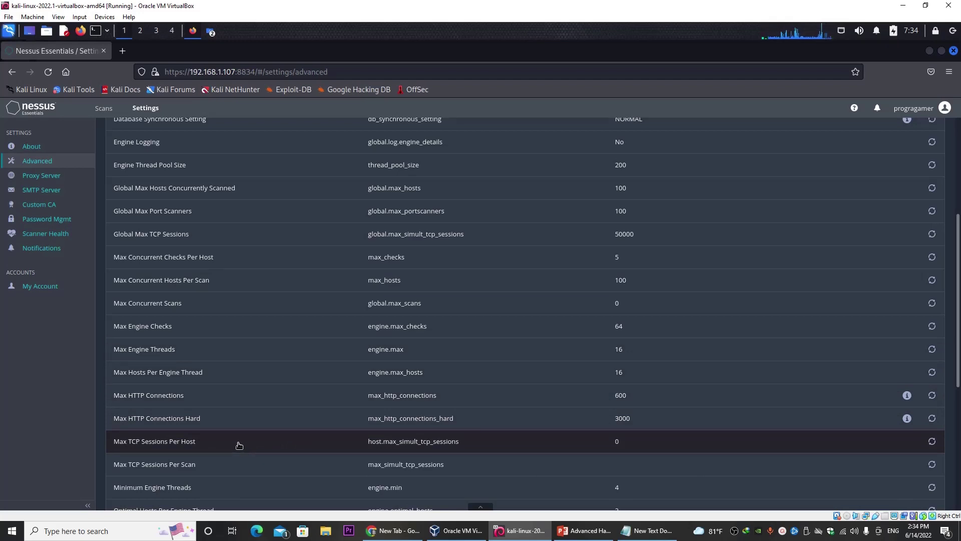
scroll(239, 445, "up", 1)
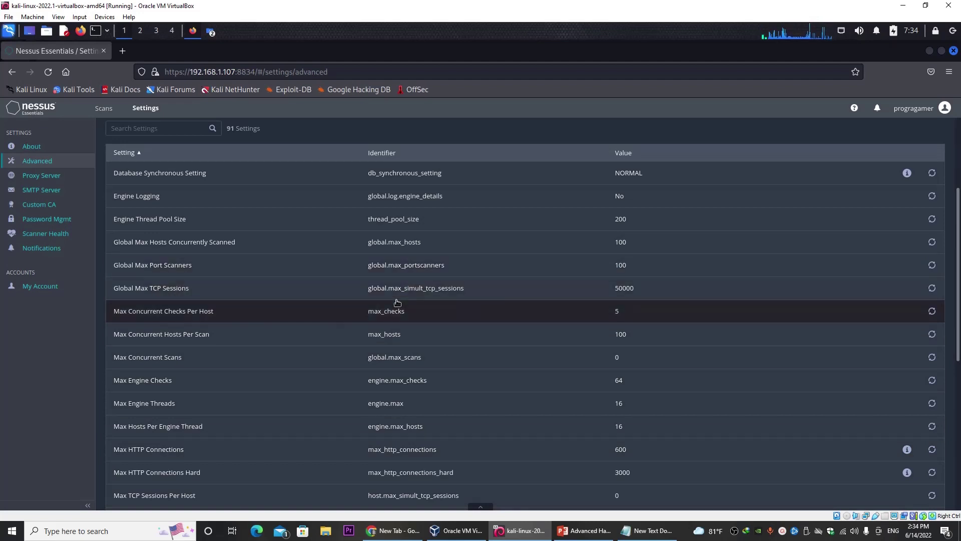
scroll(451, 299, "down", 6)
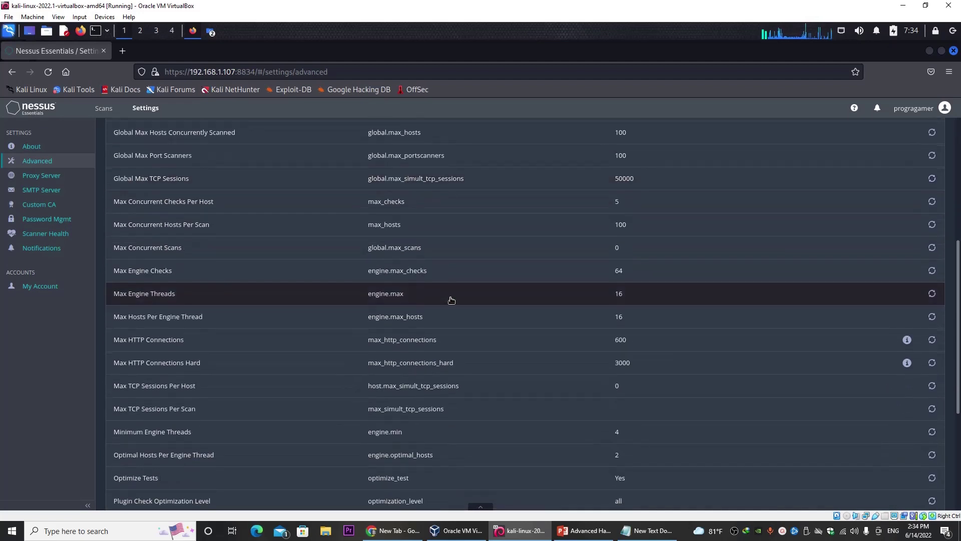
Review the Security and Miscellaneous options in the Advanced settings
scroll(451, 300, "up", 1)
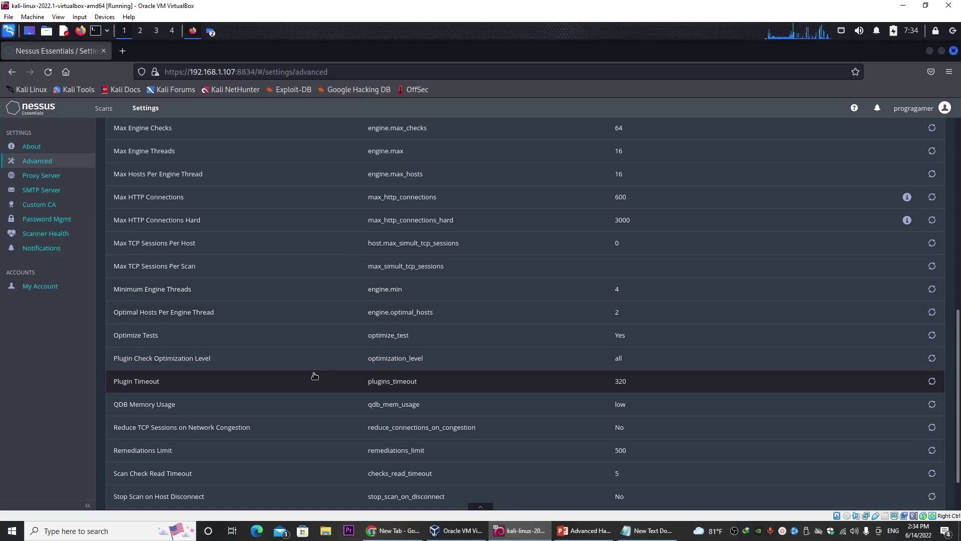
scroll(314, 375, "up", 5)
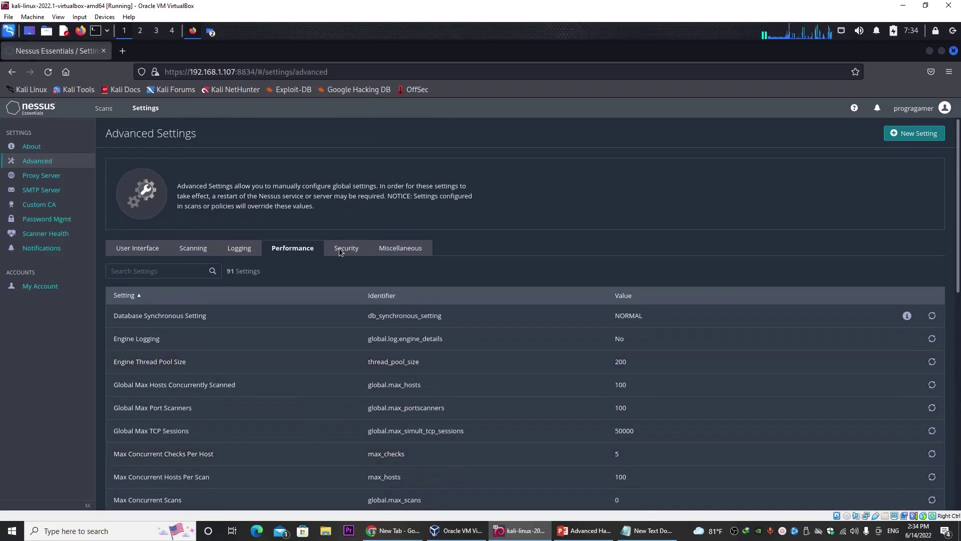
left_click(339, 250)
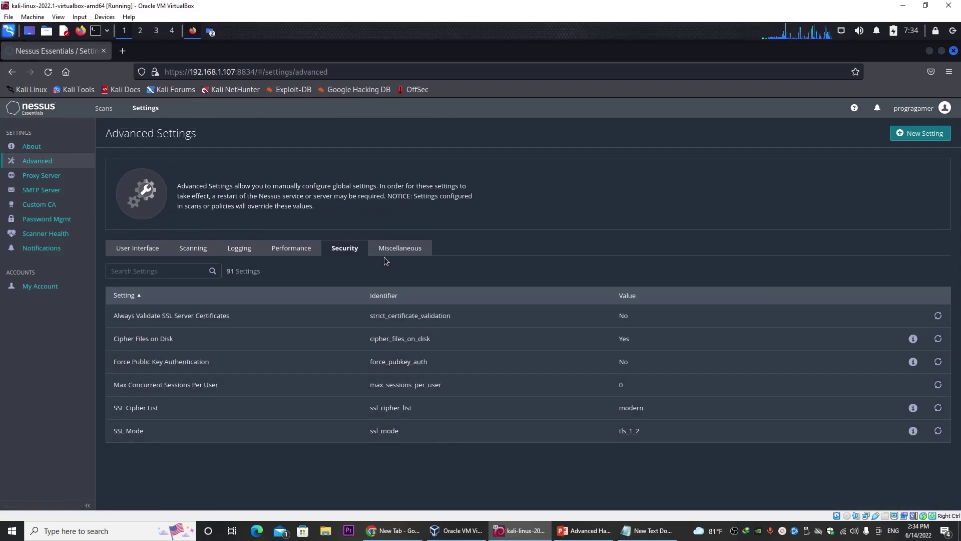
left_click(404, 248)
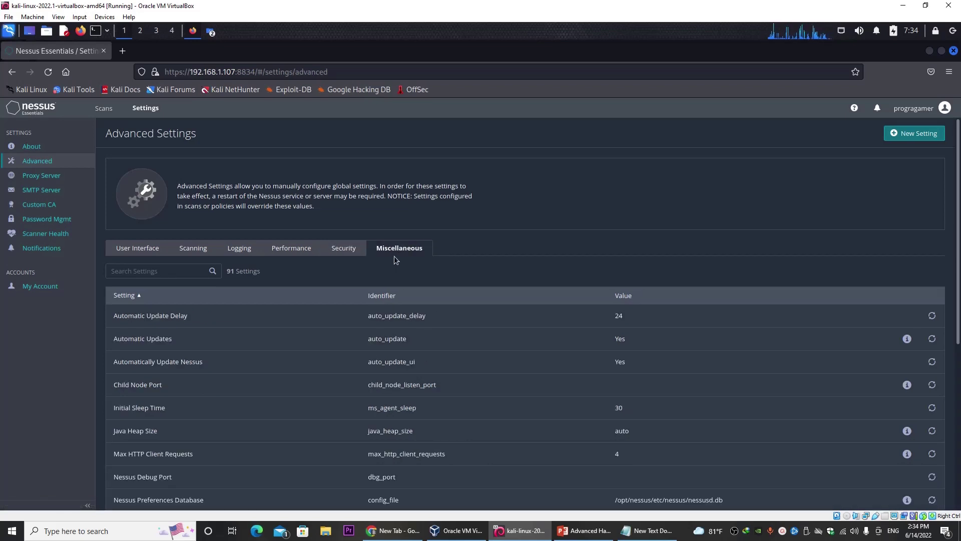
scroll(395, 256, "down", 5)
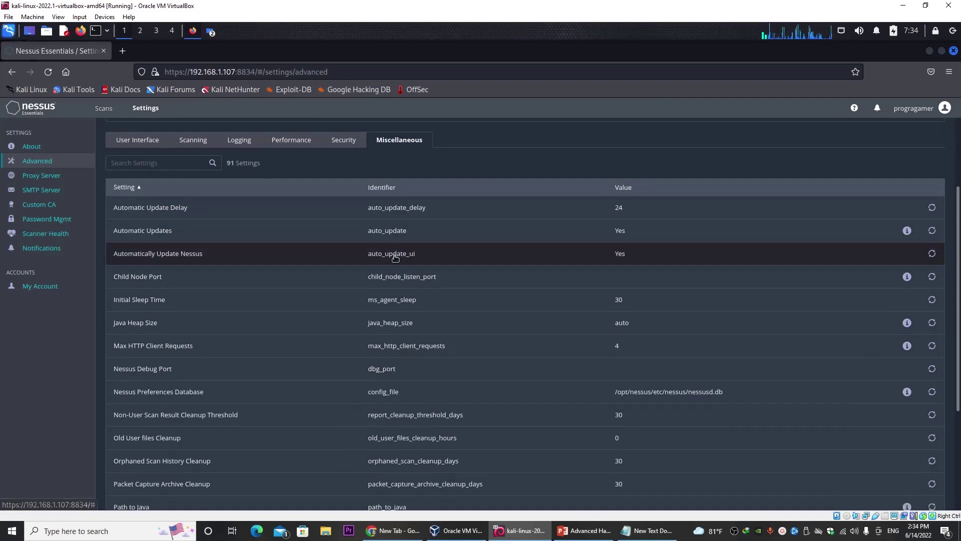
scroll(395, 258, "up", 5)
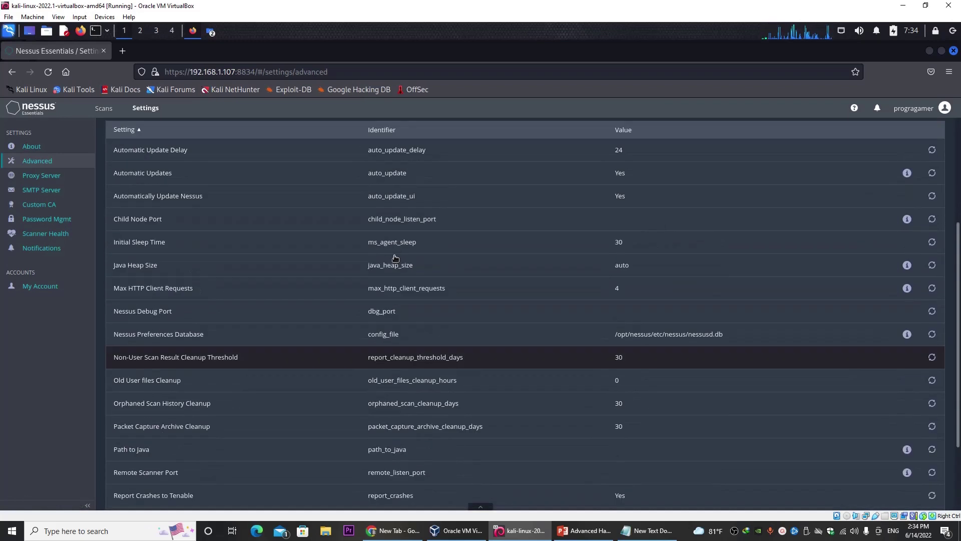
View the Password Management settings, and read the Scanner Health alert about minimum CPU requirements before closing it
left_click(52, 219)
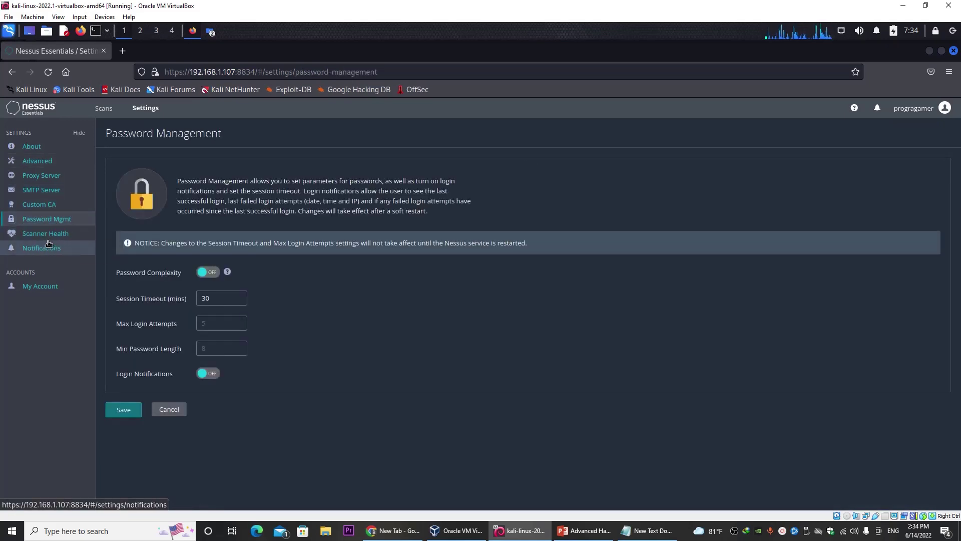
left_click(48, 234)
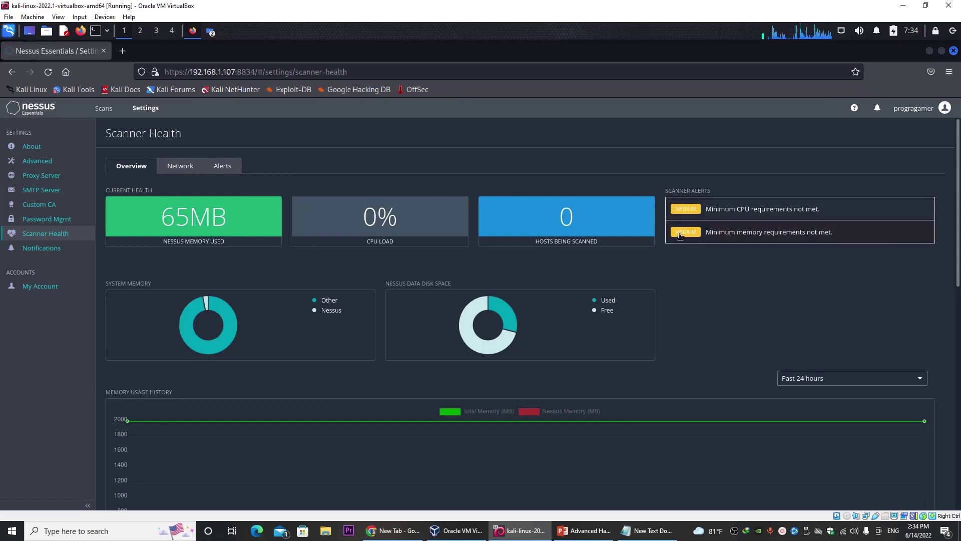
left_click(793, 216)
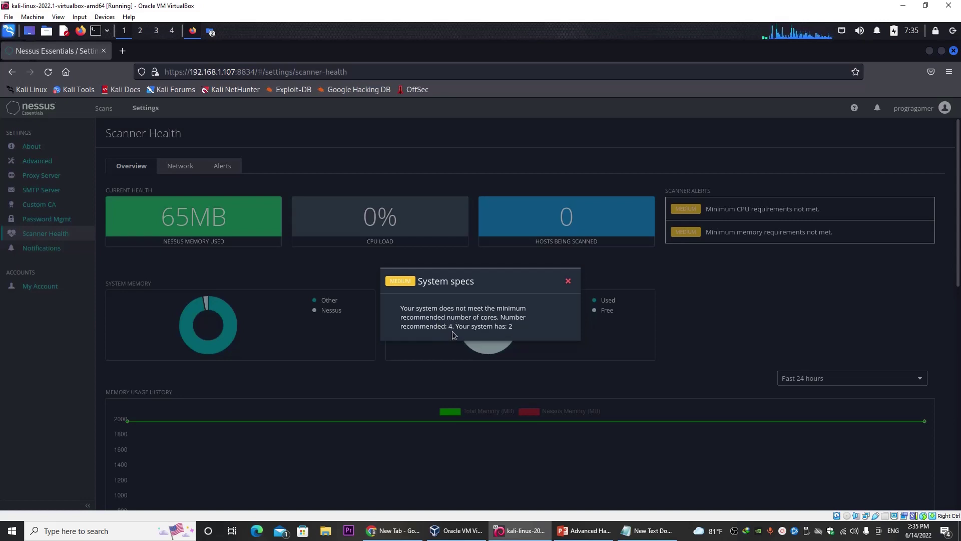
left_click(568, 283)
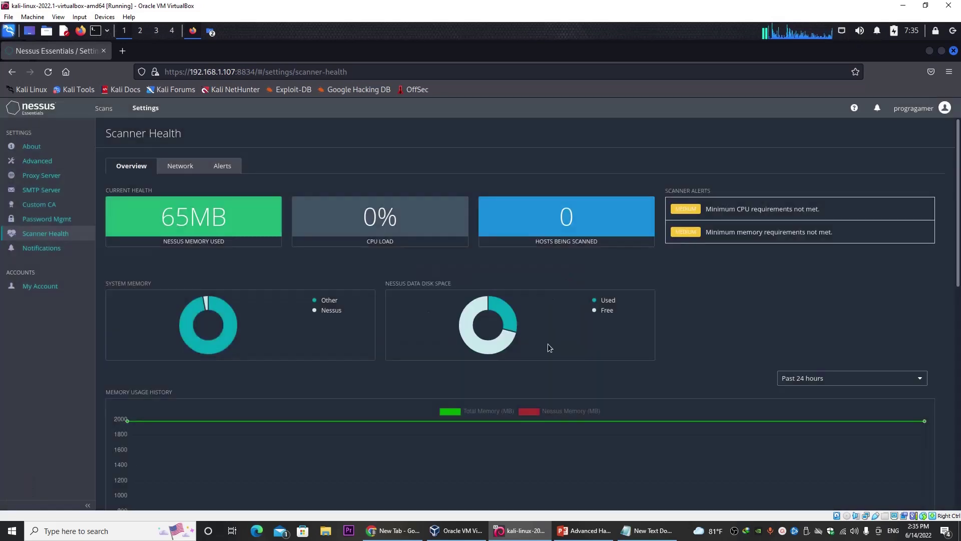
Switch to VirtualBox Manager and inspect the Kali virtual machine's motherboard and processor settings
left_click(453, 531)
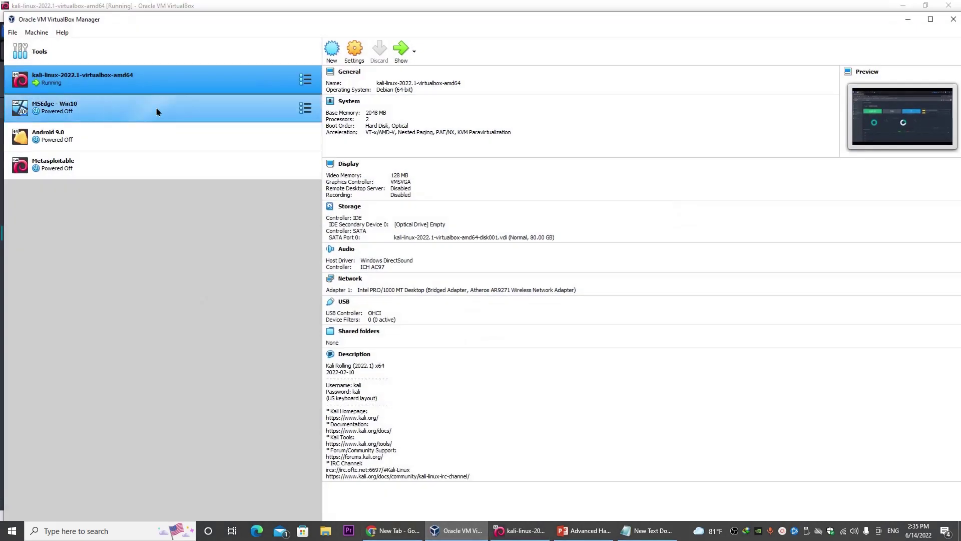
left_click(355, 50)
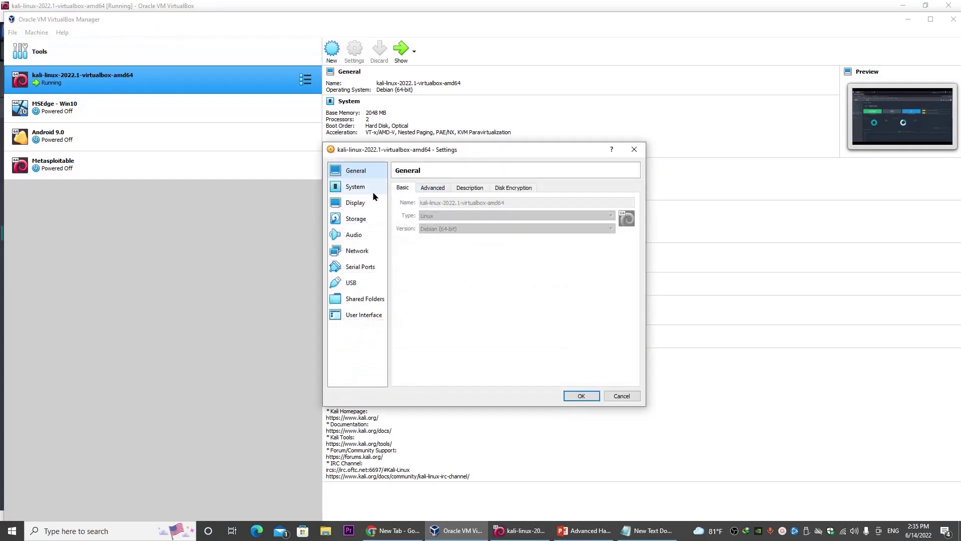
left_click(367, 190)
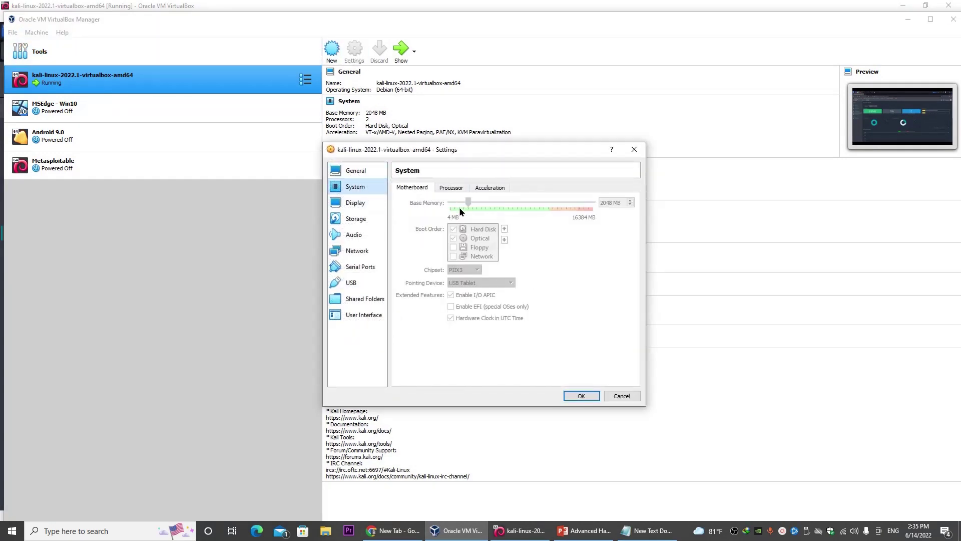
left_click(451, 187)
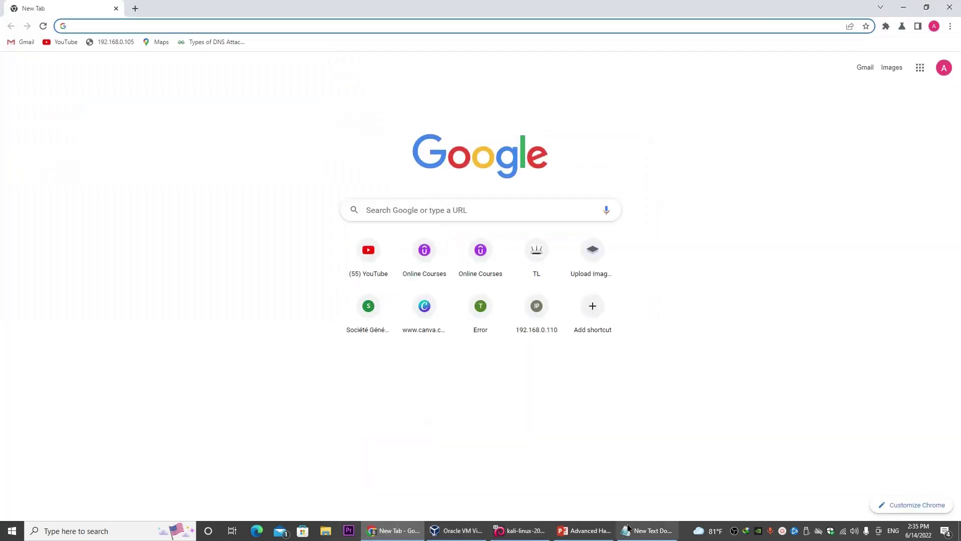
Return to the Kali virtual machine and read the Scanner Health alert about minimum memory requirements
left_click(520, 530)
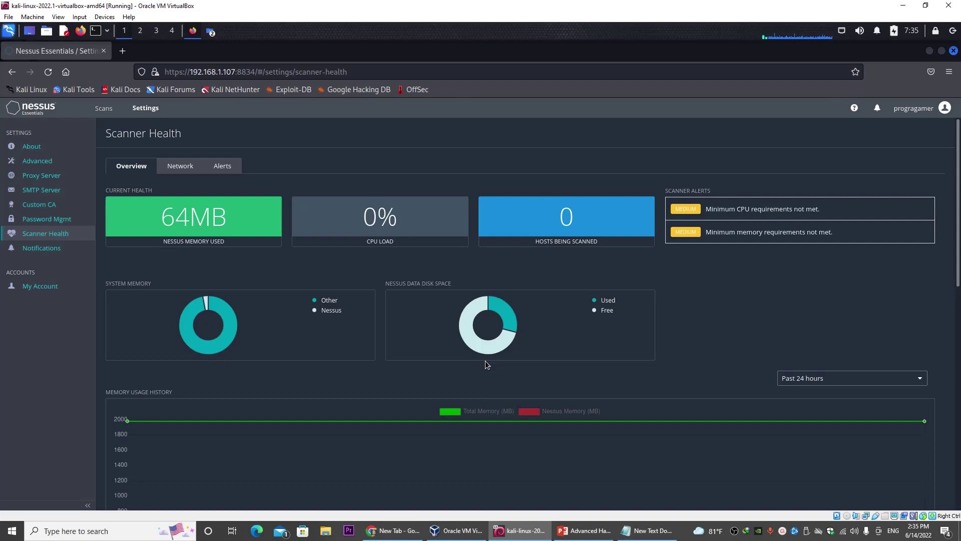
left_click(748, 238)
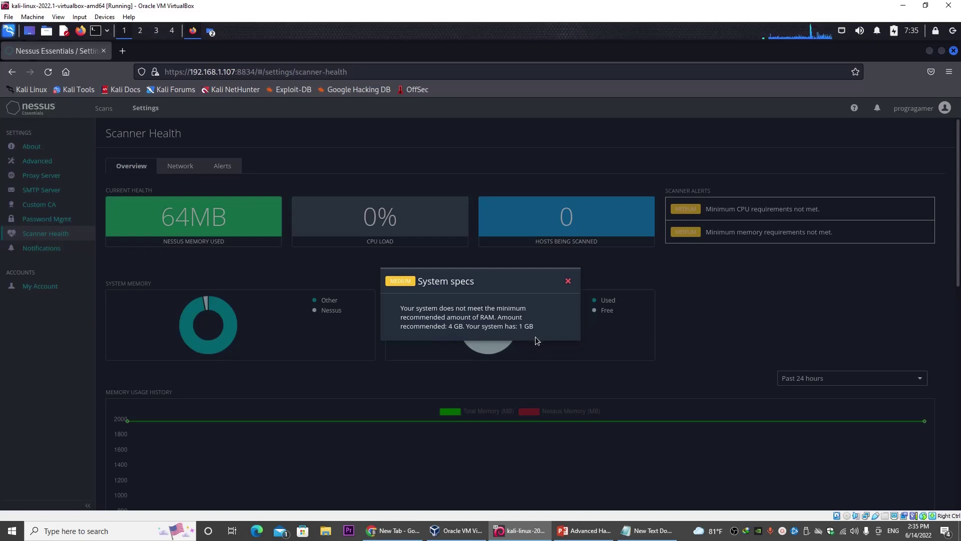
Check the Kali virtual machine's base memory setting in VirtualBox Manager, and close its settings without changes
left_click(394, 530)
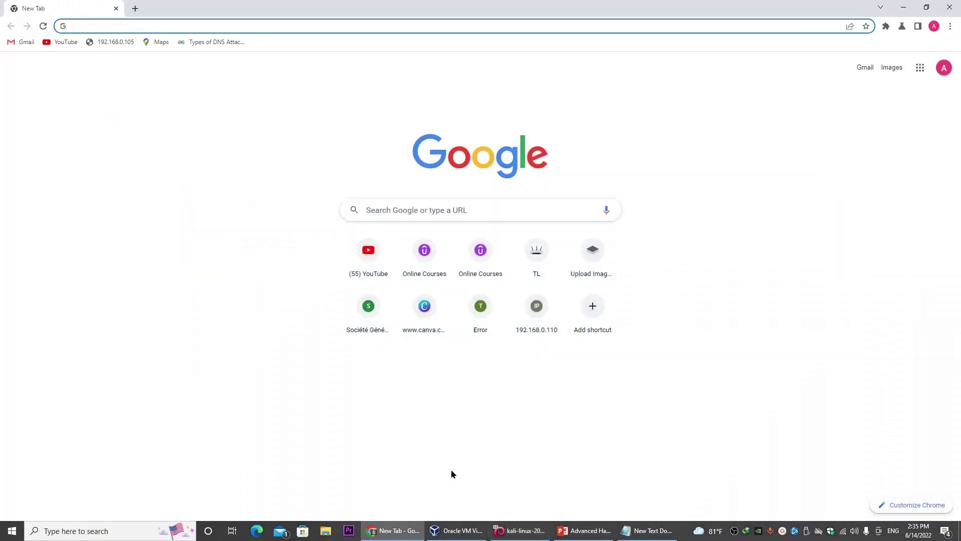
left_click(467, 534)
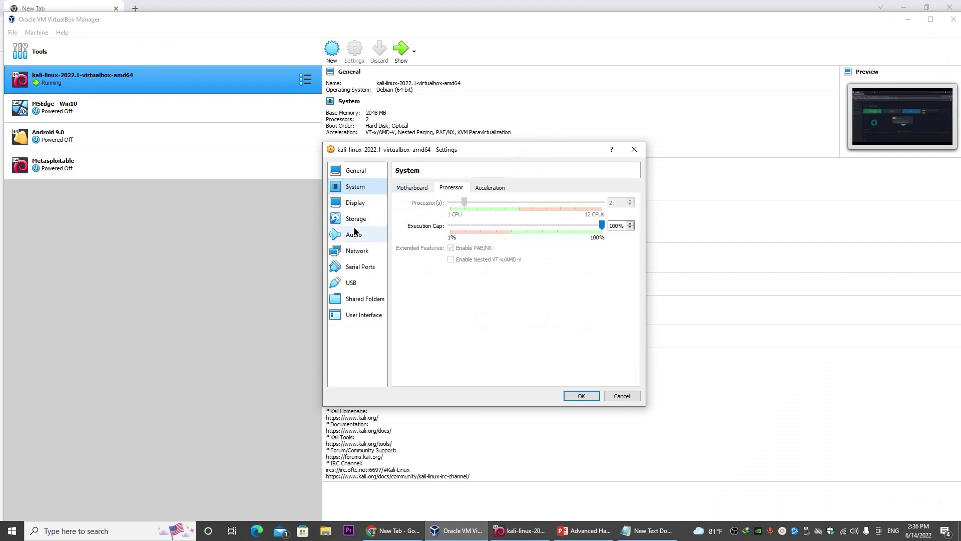
left_click(357, 172)
left_click(353, 187)
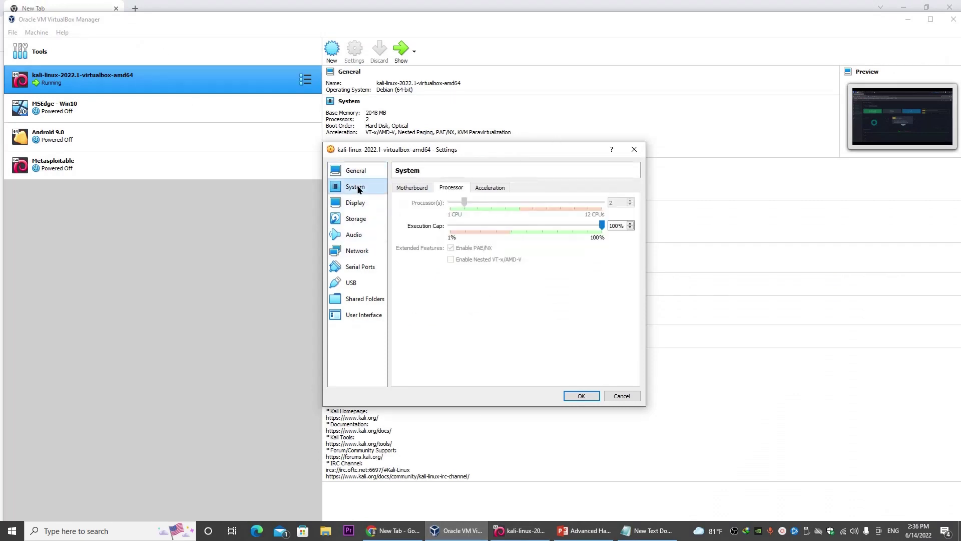
left_click(415, 191)
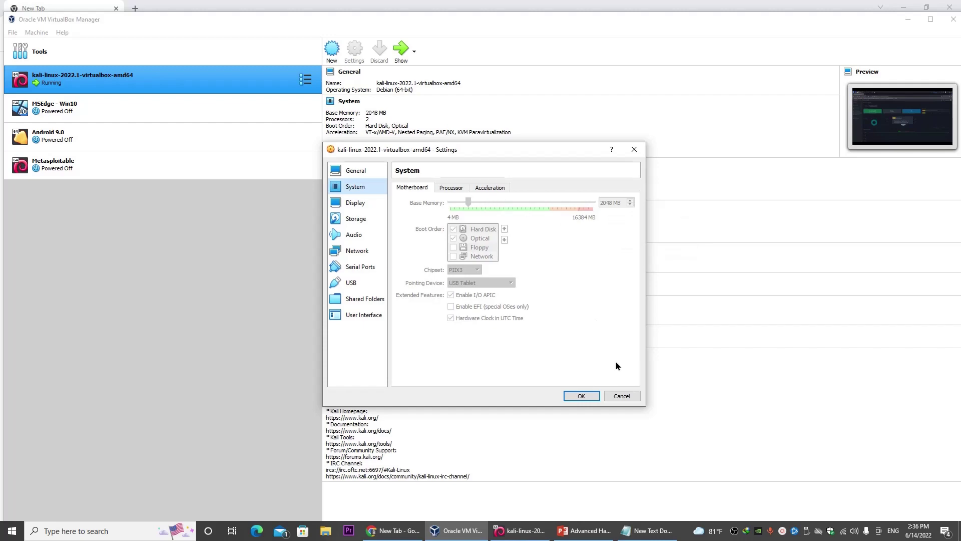
left_click(622, 395)
Return to the Kali virtual machine and close the memory requirements alert
left_click(567, 538)
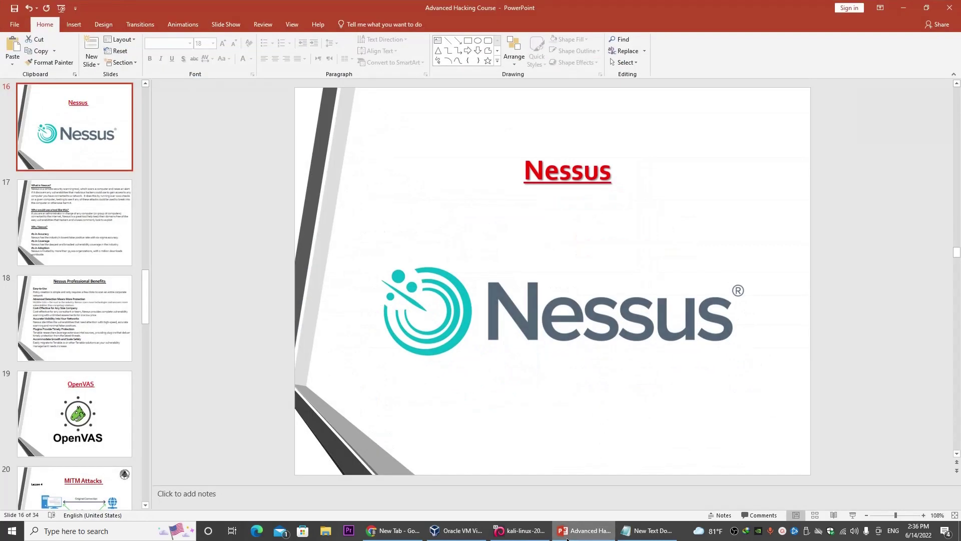
left_click(567, 538)
left_click(527, 538)
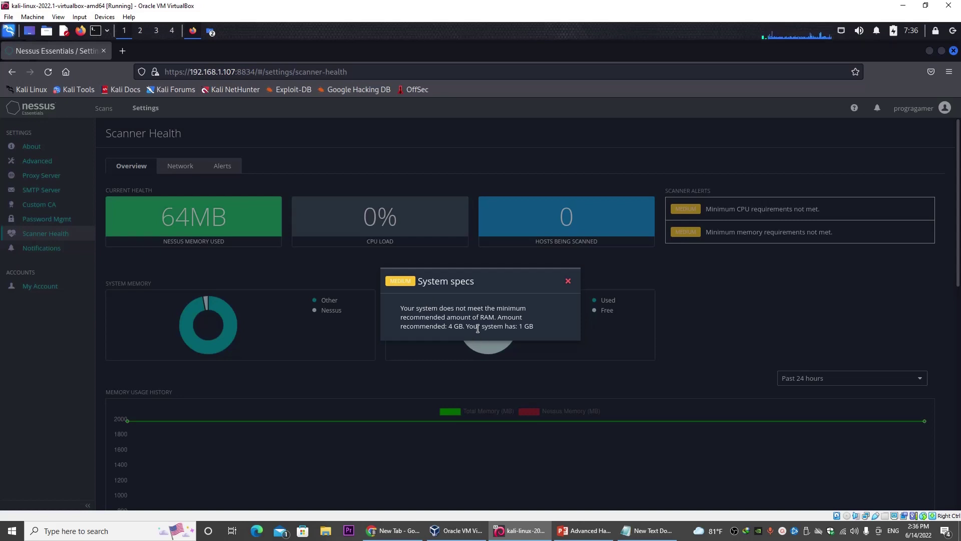
left_click(568, 281)
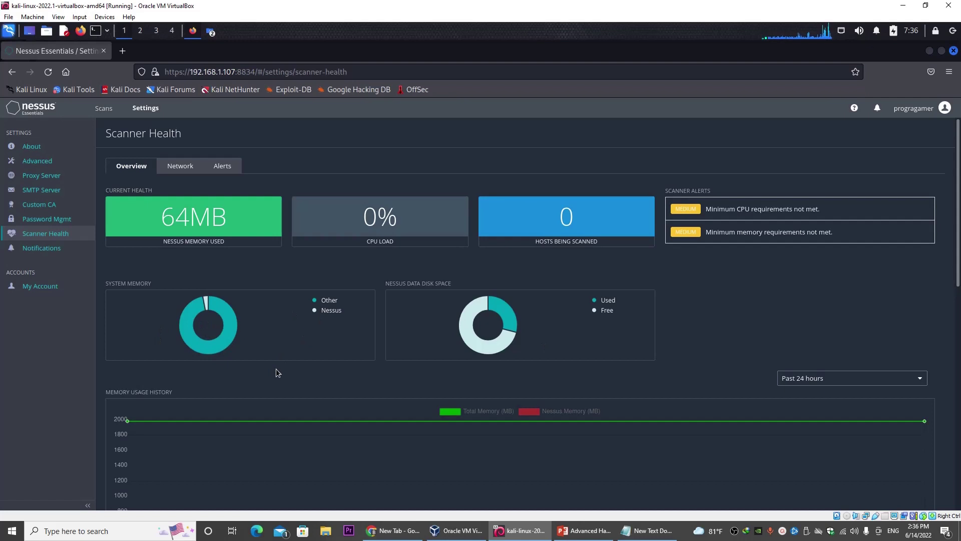
Review the Scanner Health memory, CPU and scanning history graphs, plus the Network and Alerts pages
scroll(199, 299, "down", 2)
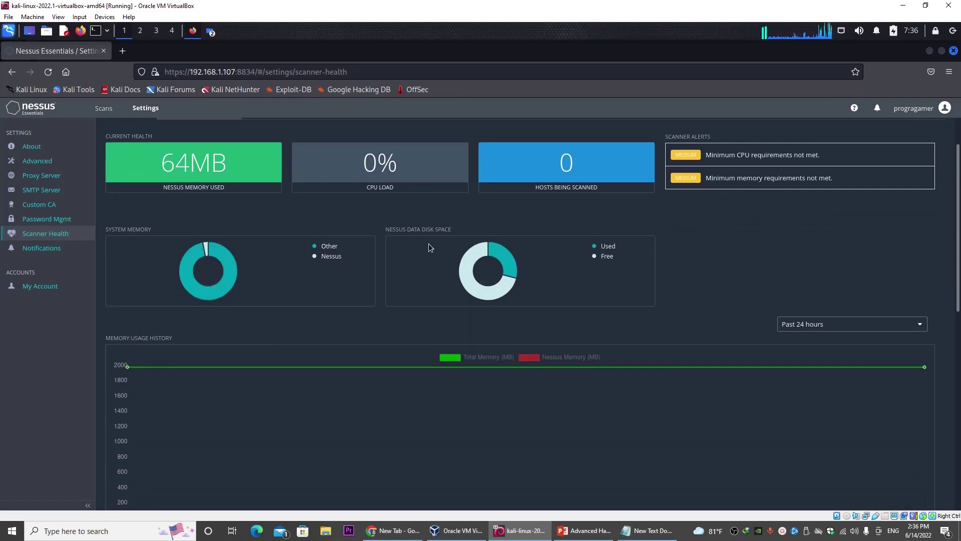
scroll(422, 306, "down", 5)
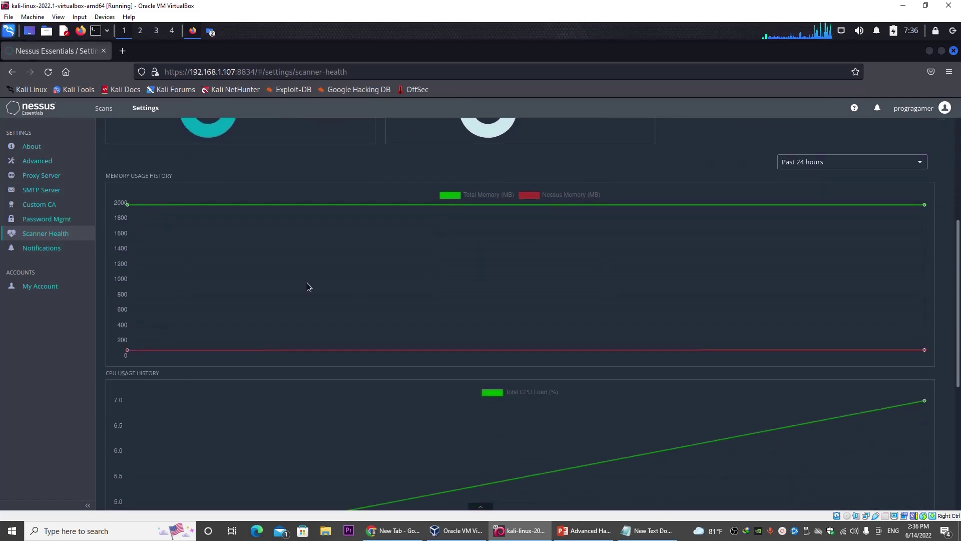
scroll(299, 290, "down", 8)
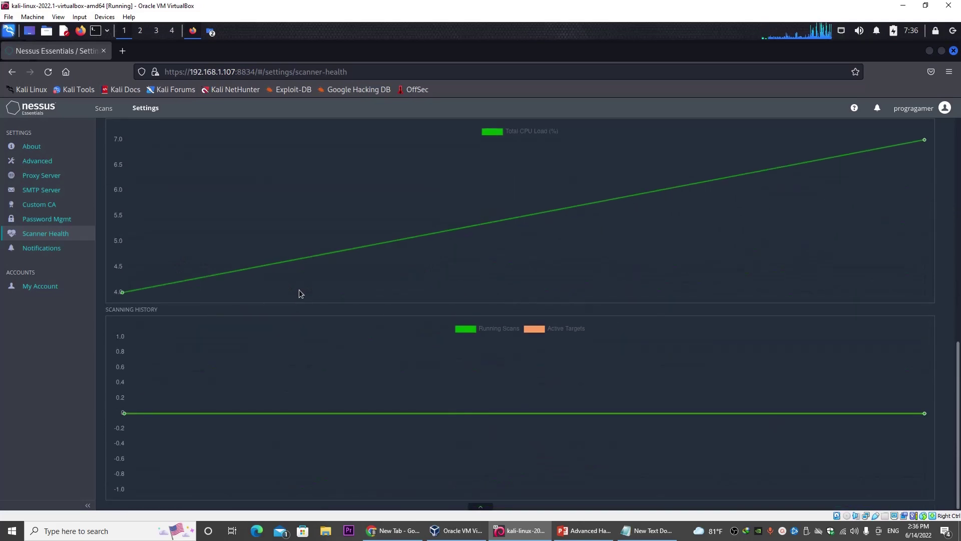
scroll(299, 289, "up", 13)
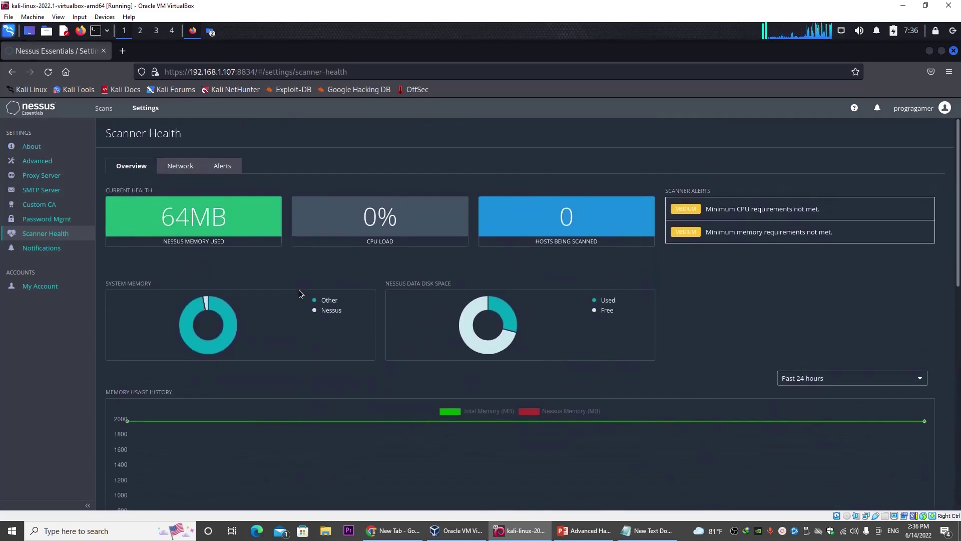
left_click(188, 169)
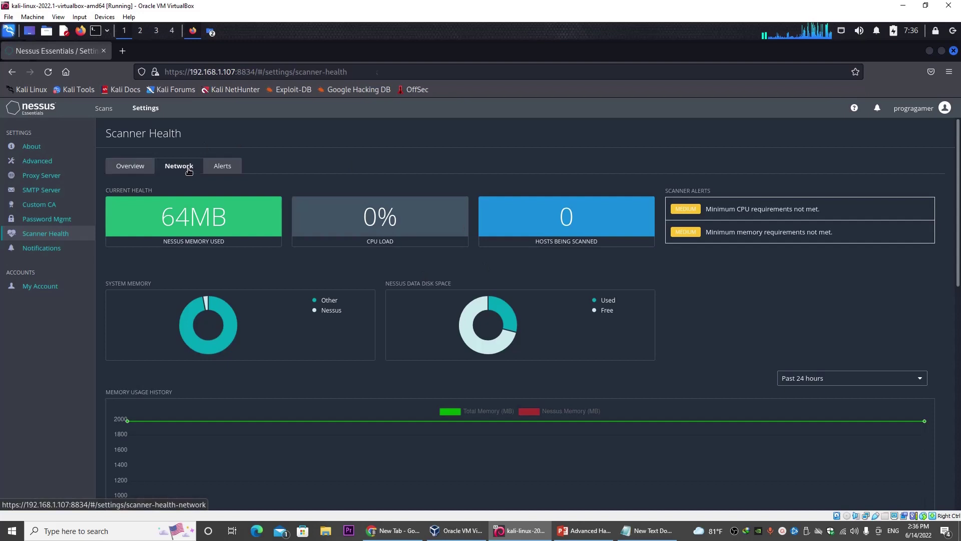
left_click(220, 167)
View the Notifications settings page, the account options and the notifications pop-up, closing the pop-up again
left_click(42, 249)
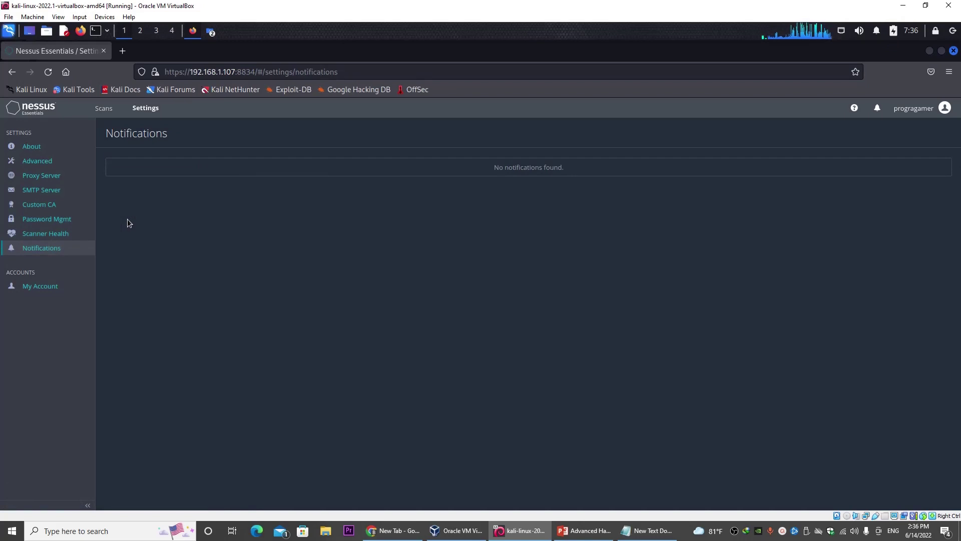
left_click(914, 108)
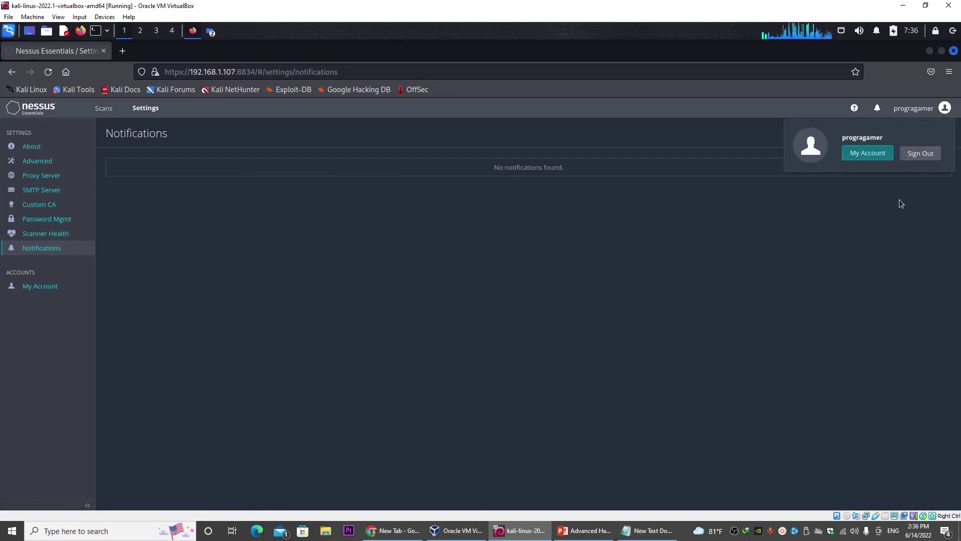
left_click(881, 108)
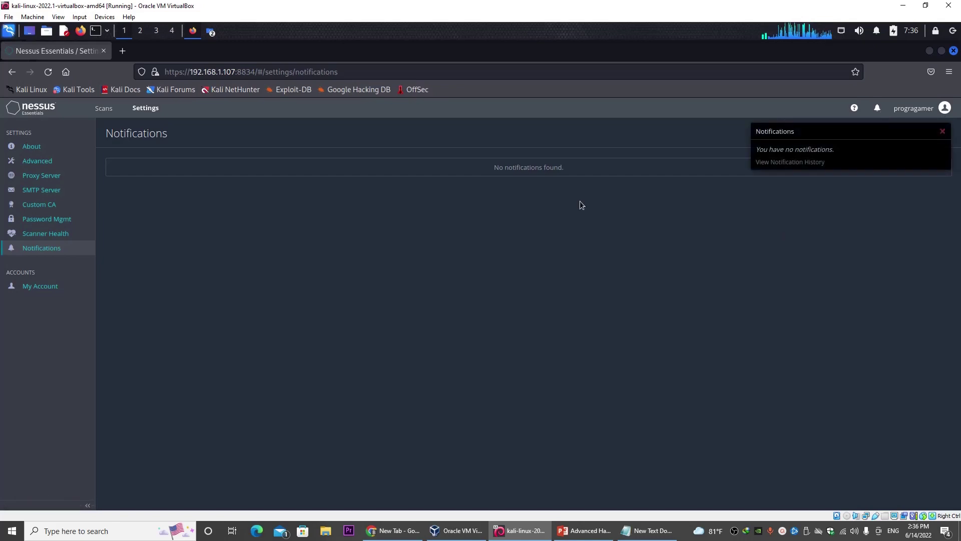
left_click(942, 132)
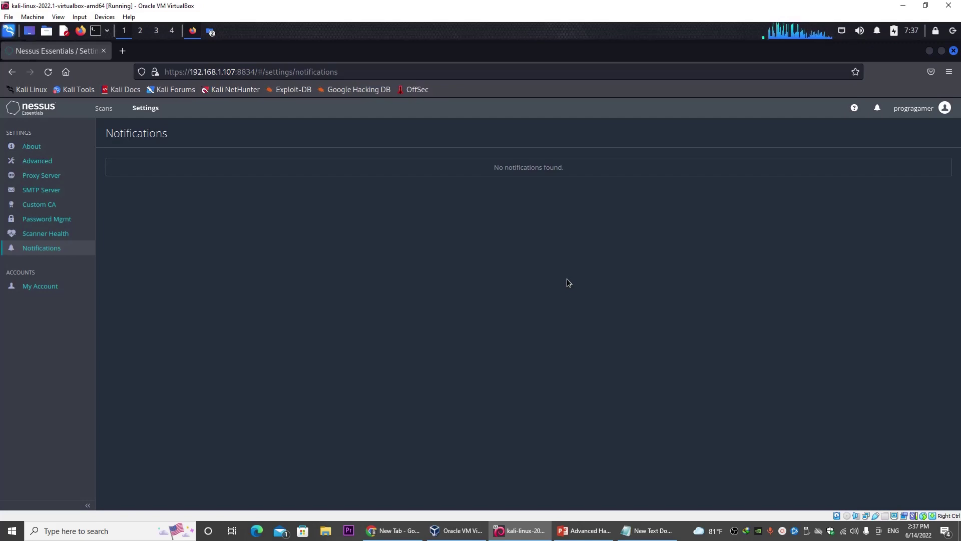
View the scan templates available for a new scan, and go back to My Scans
left_click(105, 109)
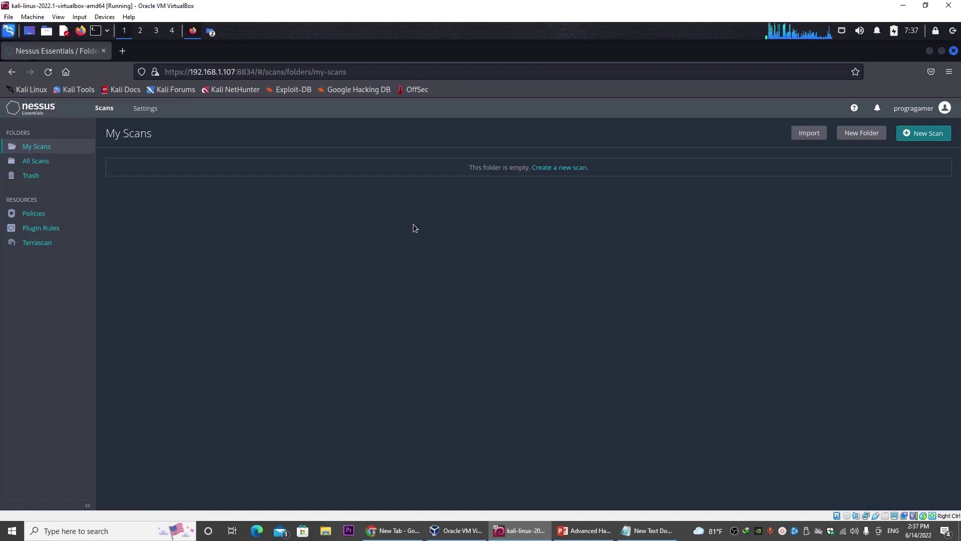
left_click(925, 133)
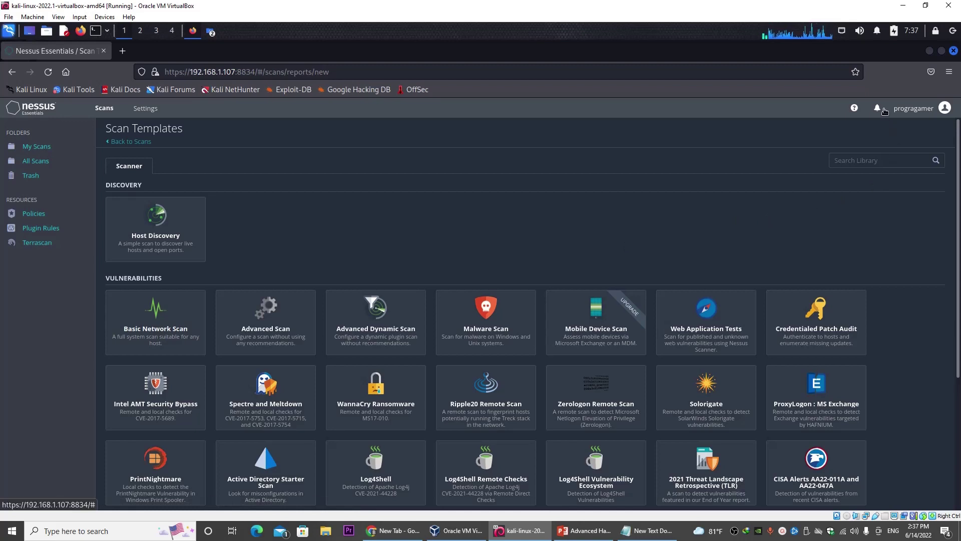
left_click(909, 108)
left_click(787, 244)
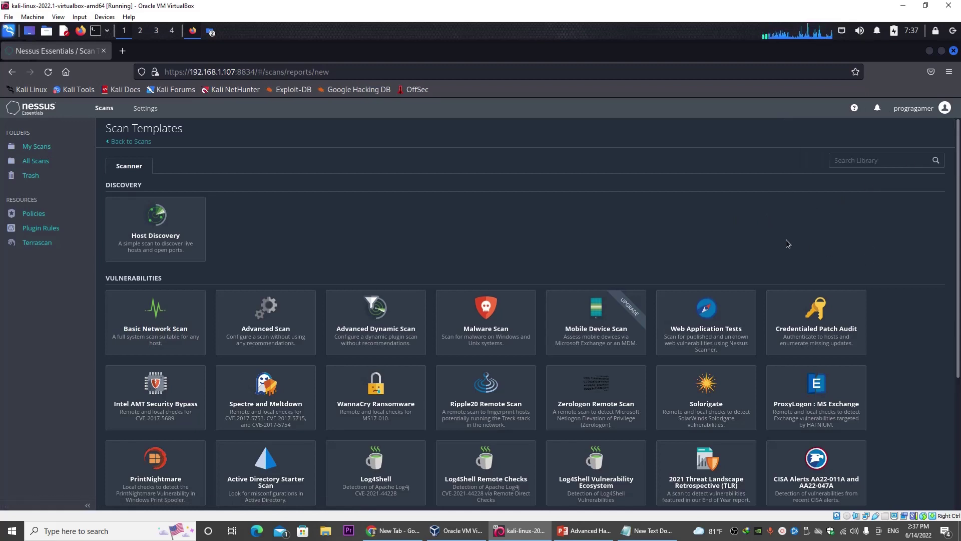
left_click(140, 141)
View the form for creating a new scan folder, and cancel it without creating one
left_click(861, 133)
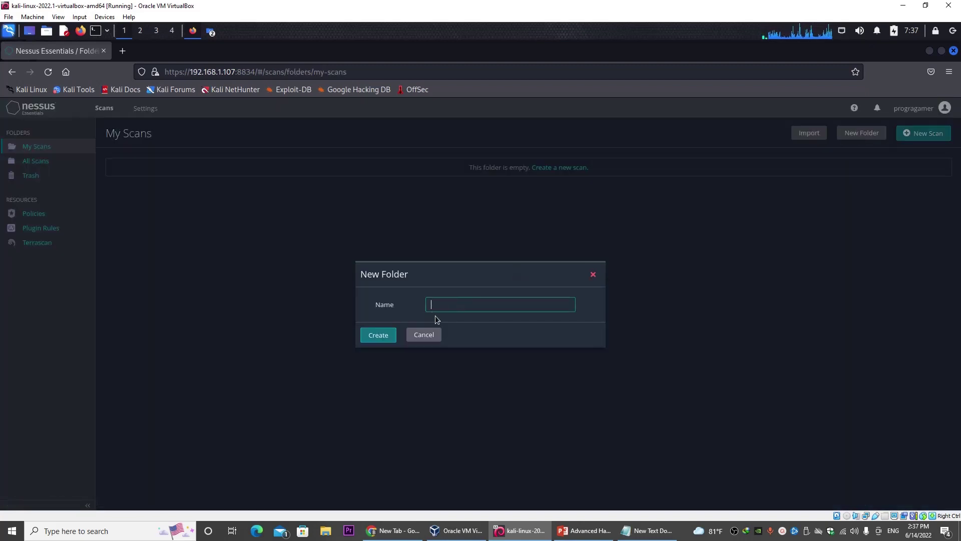
left_click(433, 336)
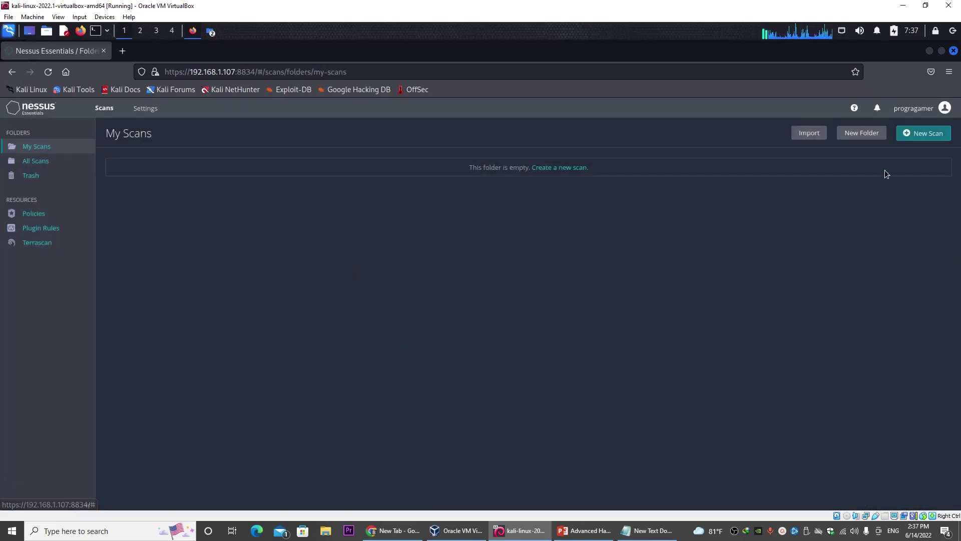